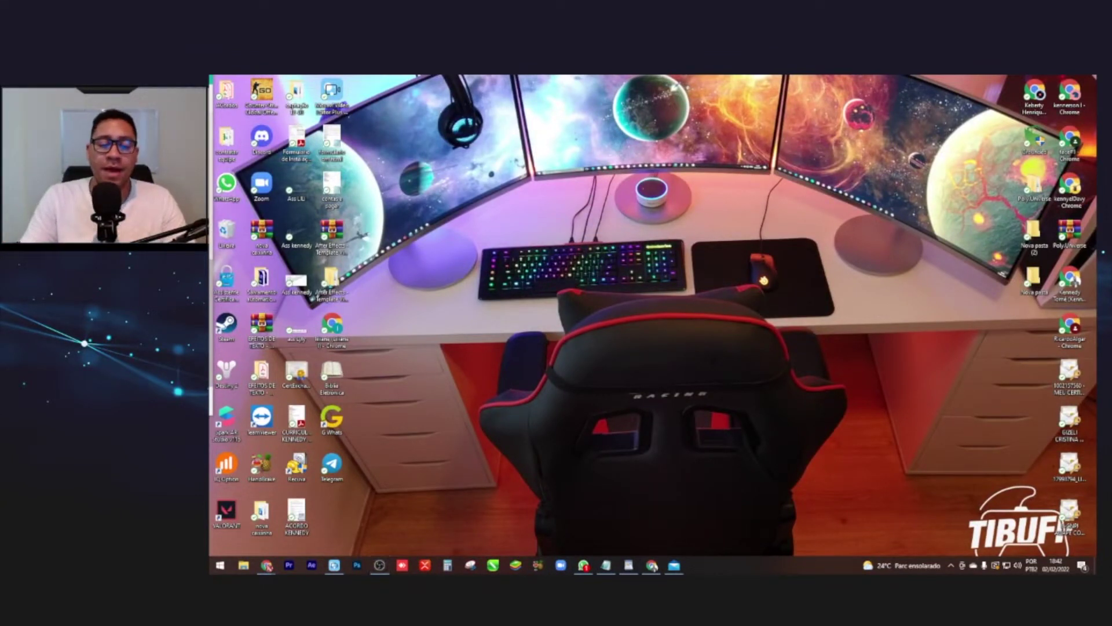
Step: Switch to the browser window with Gerenciador de Anúncios and dismiss the notice about removed detailed targeting options
mouse_move(651, 565)
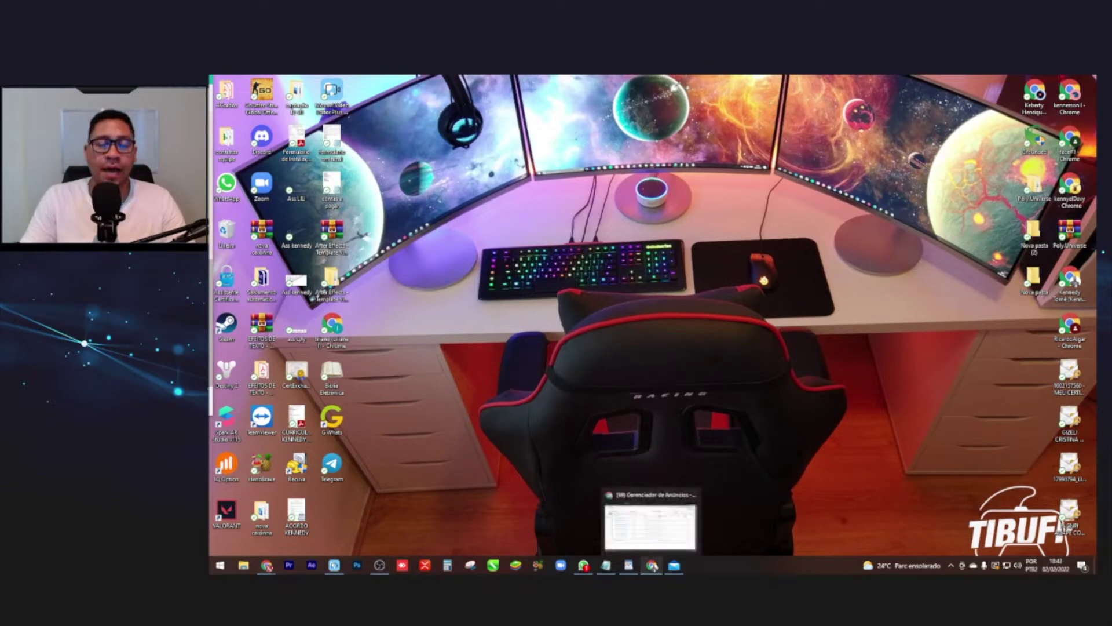
click(650, 525)
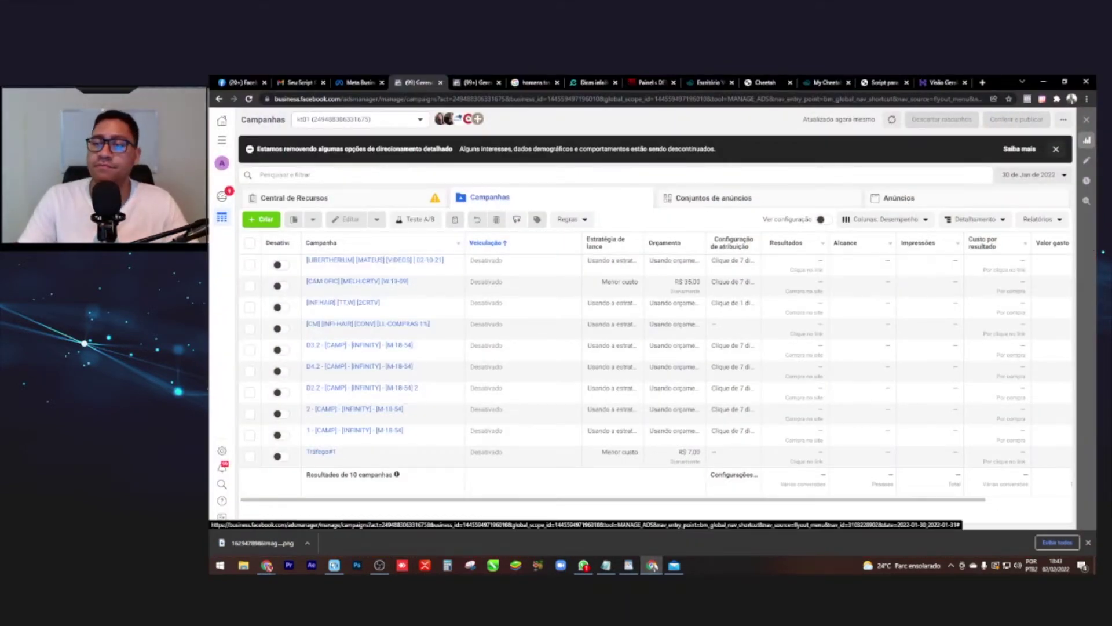
click(1056, 149)
click(492, 357)
right_click(492, 370)
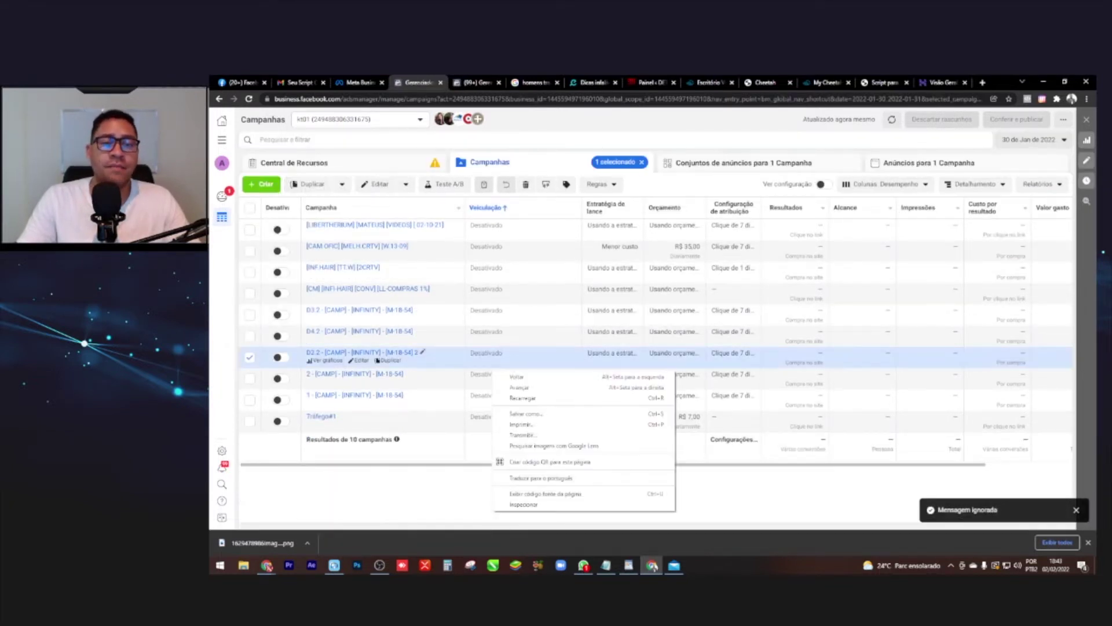
click(307, 139)
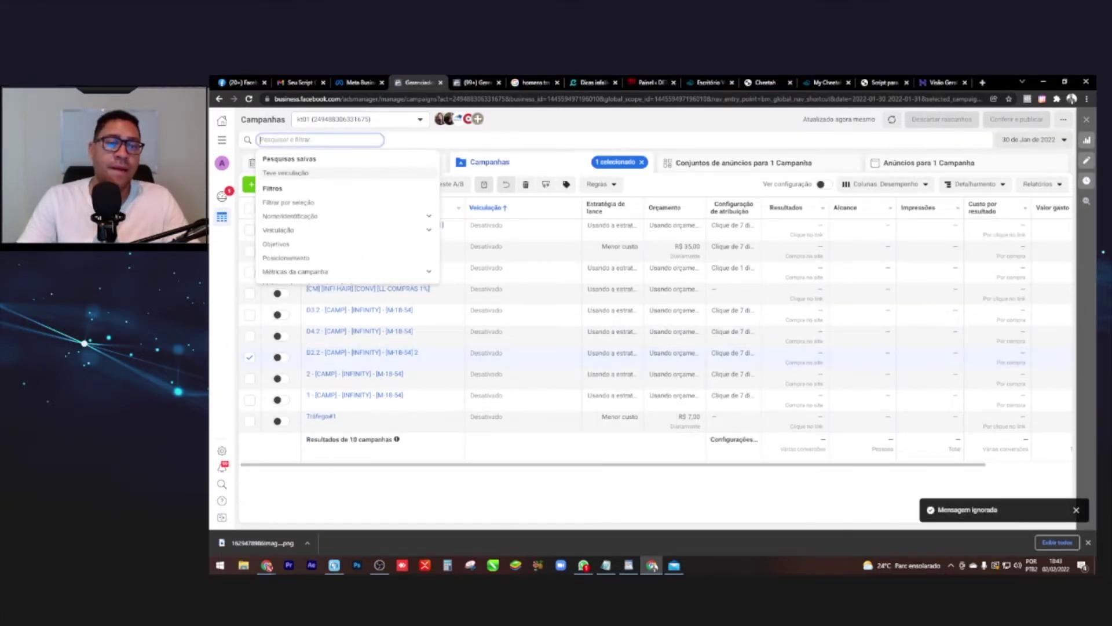
Step: Open Gerenciador de Eventos and copy the ID of the [PIXEL]-[DECT] pixel from its settings
click(221, 139)
click(222, 139)
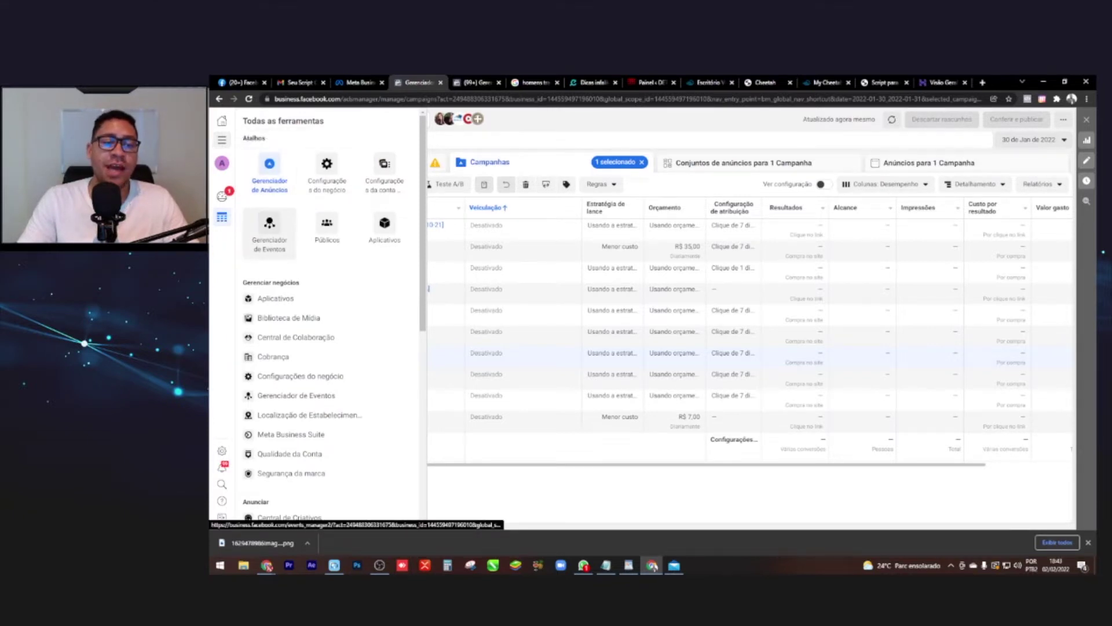
click(269, 229)
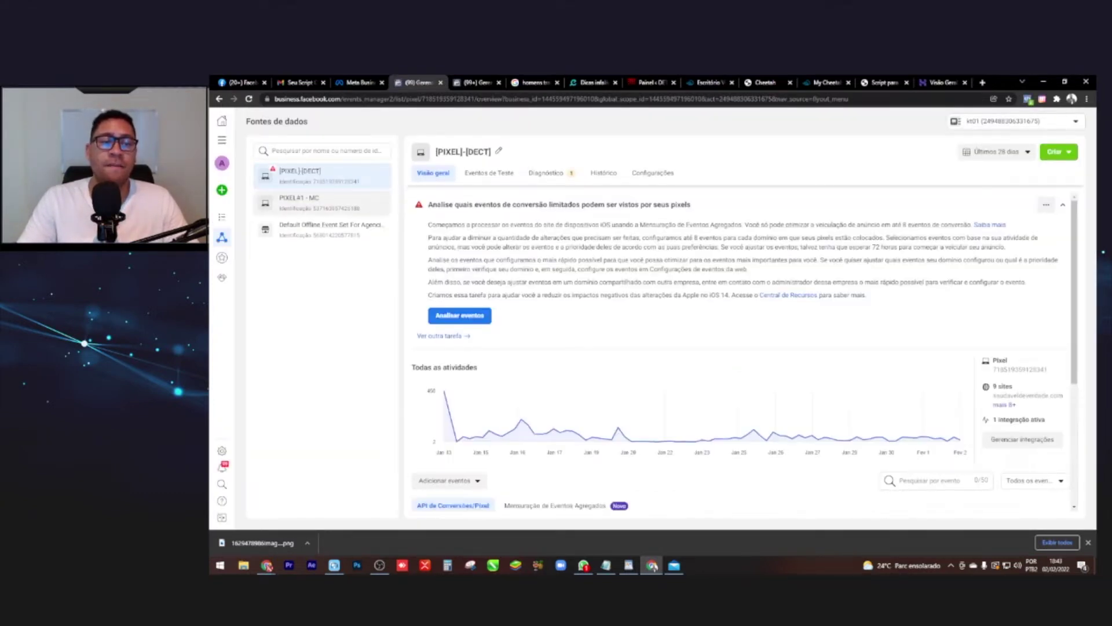
click(322, 202)
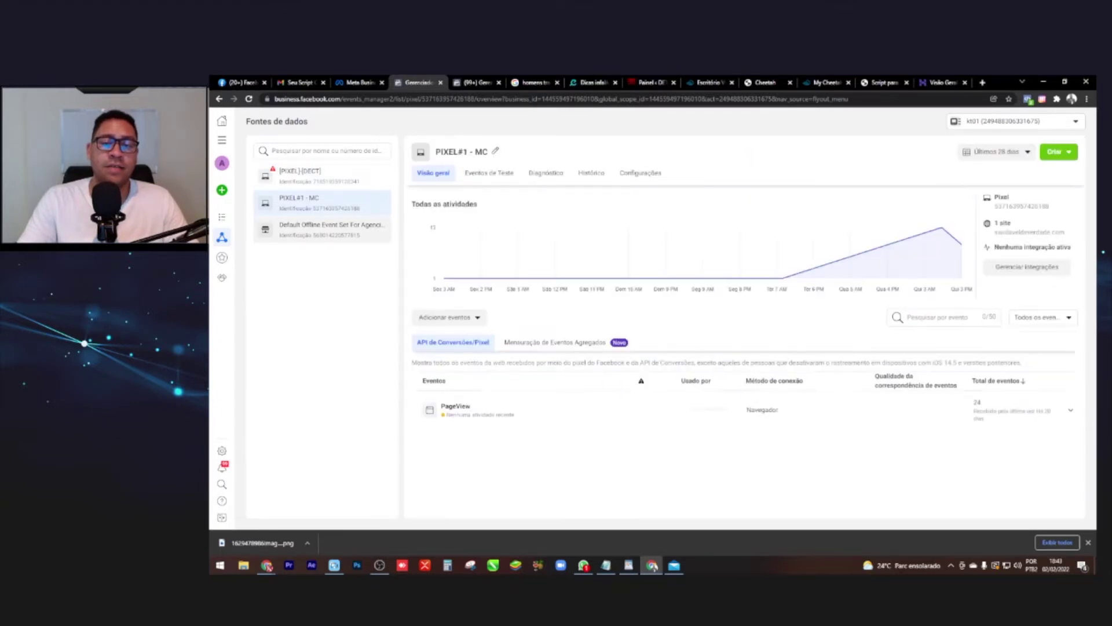
click(322, 175)
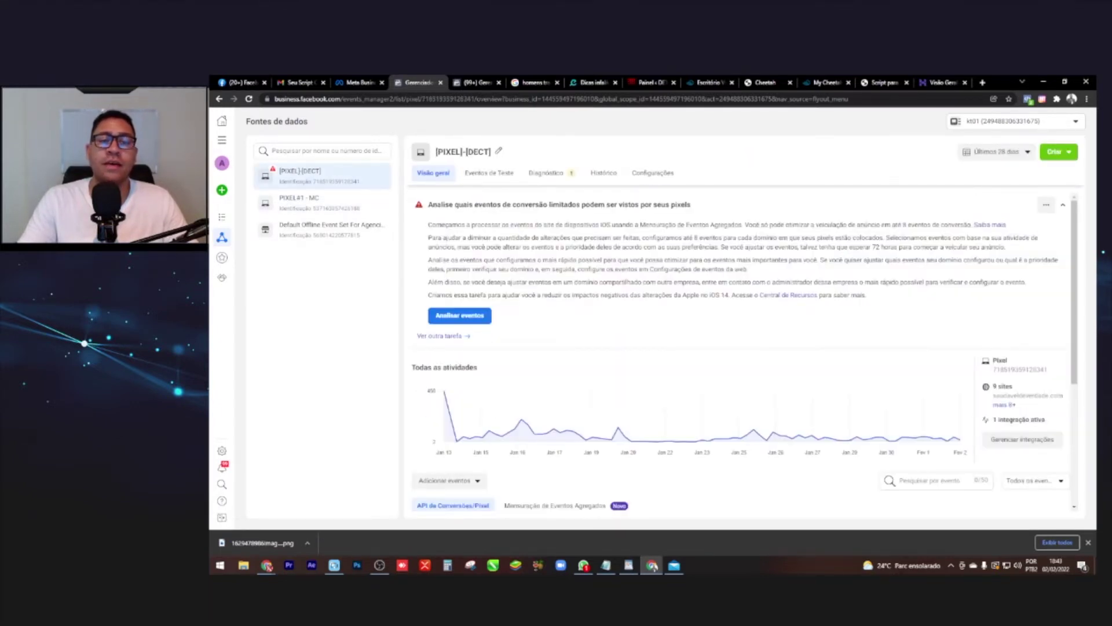
click(652, 172)
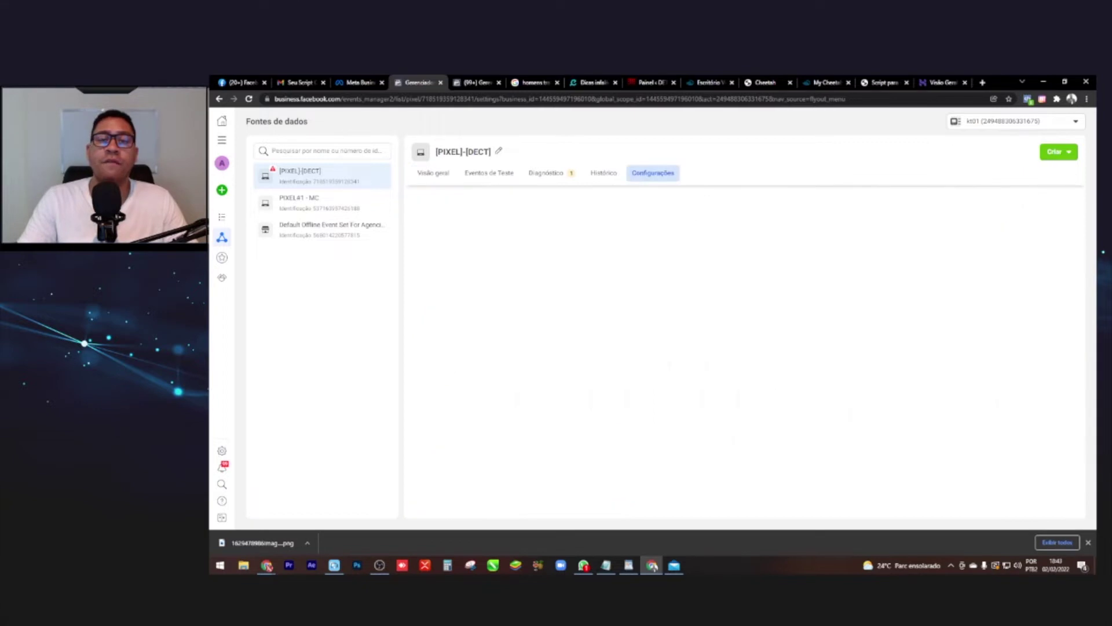
click(419, 269)
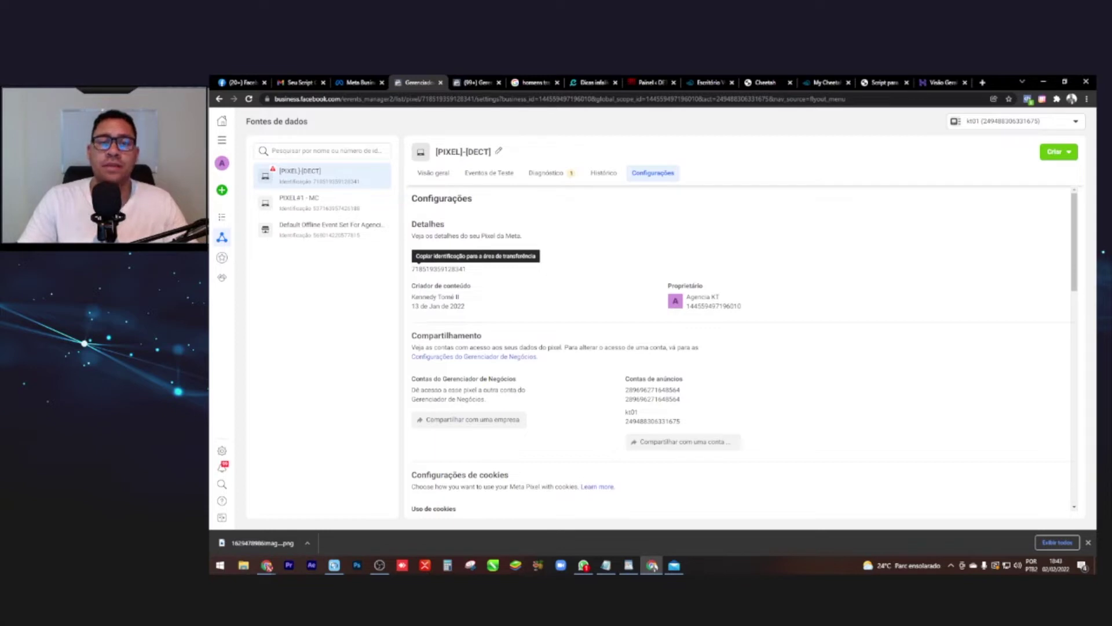
Step: Switch to the Eduzz Orbita window and display the promotion links for the product 828374 - Detector de Infidelidade - 1
key(alt+Tab)
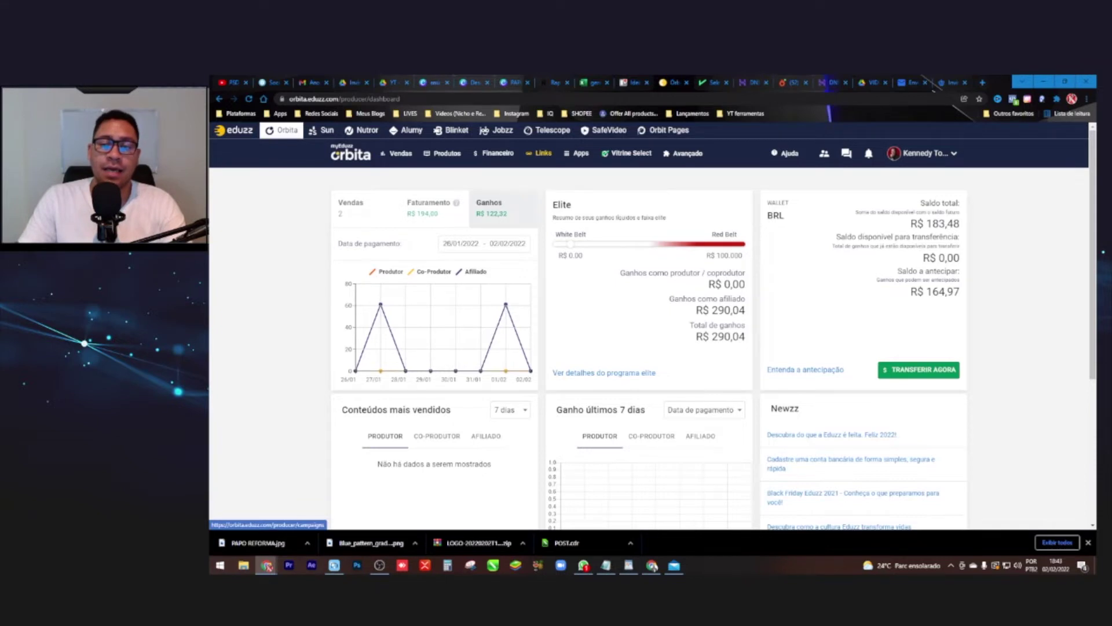
click(543, 153)
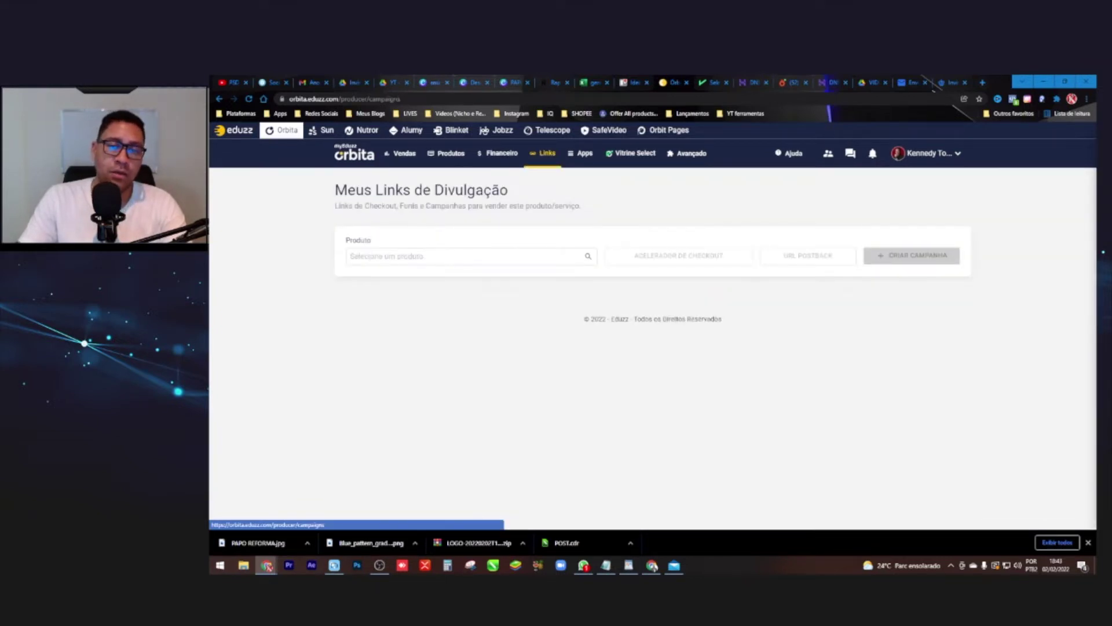
click(471, 256)
click(533, 348)
click(720, 476)
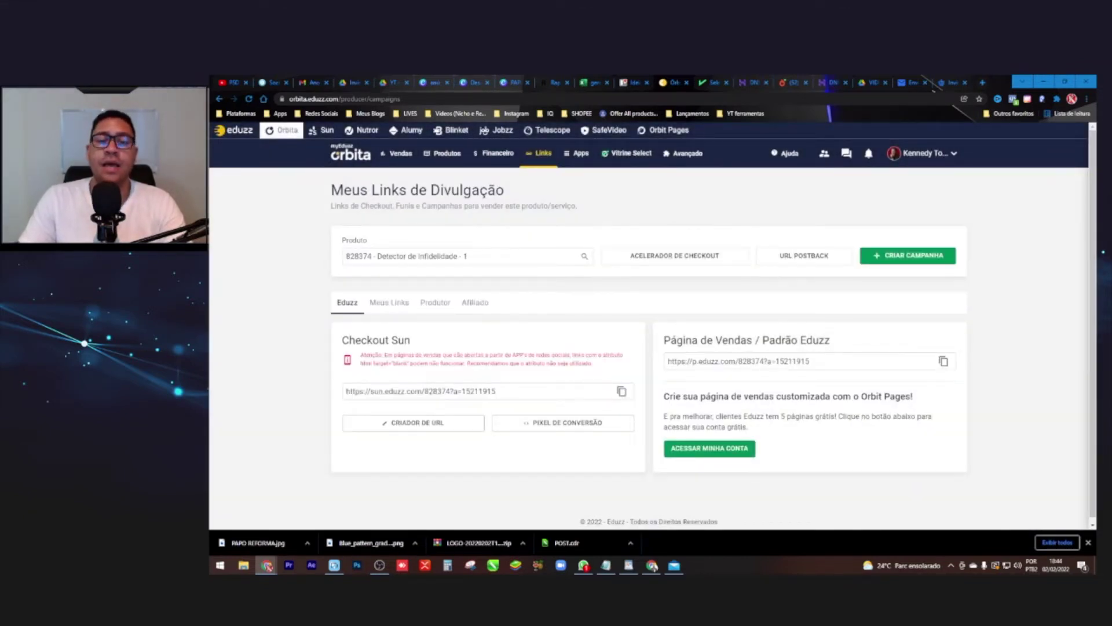
click(562, 422)
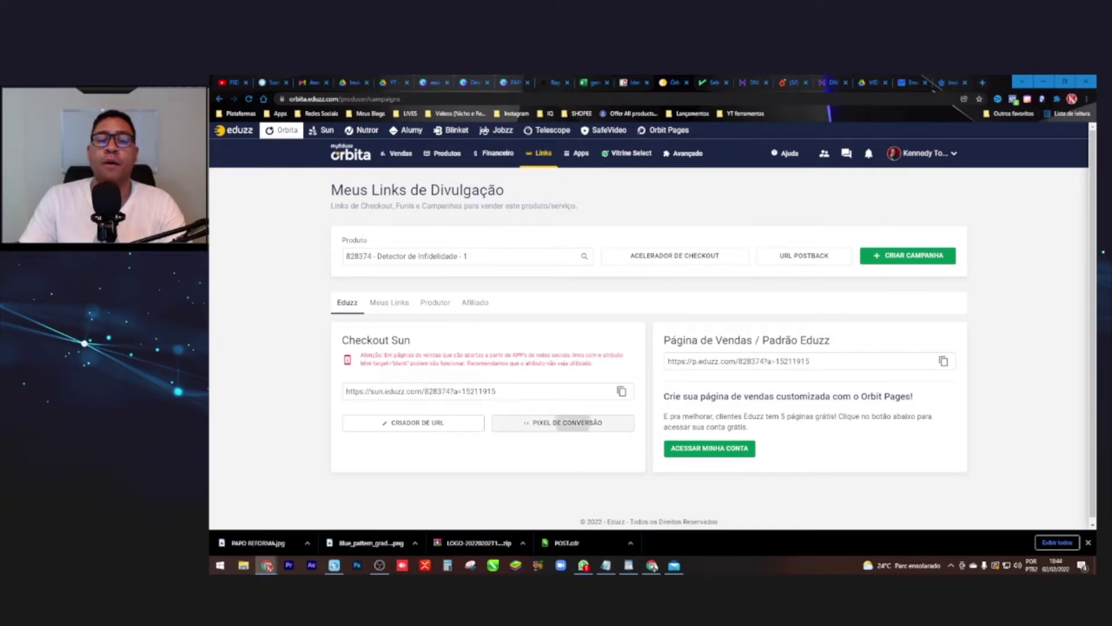
click(722, 277)
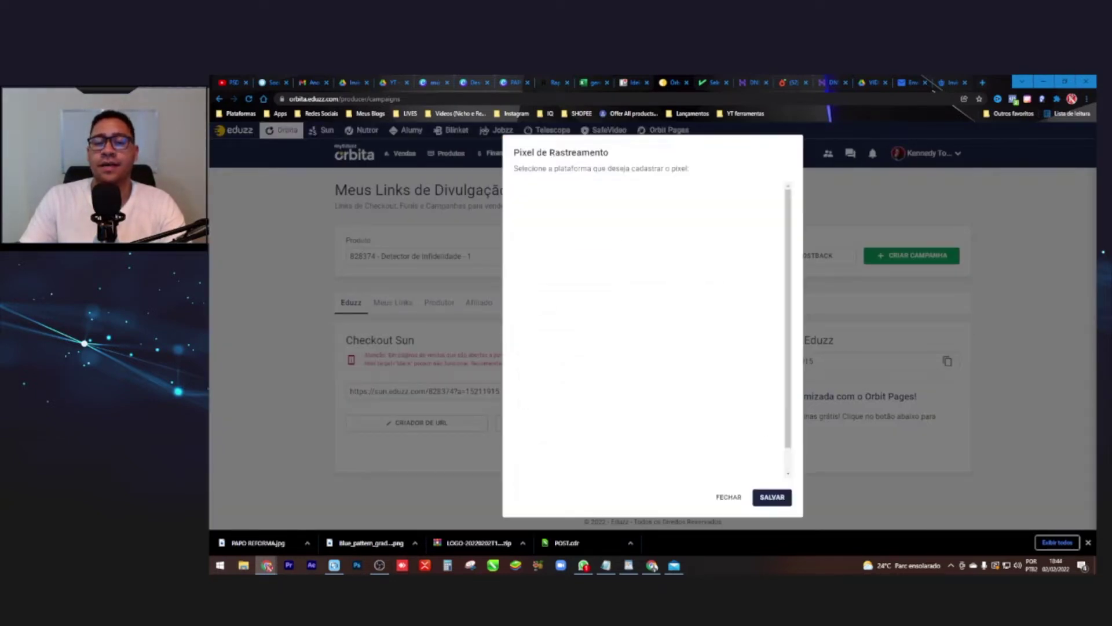
click(524, 196)
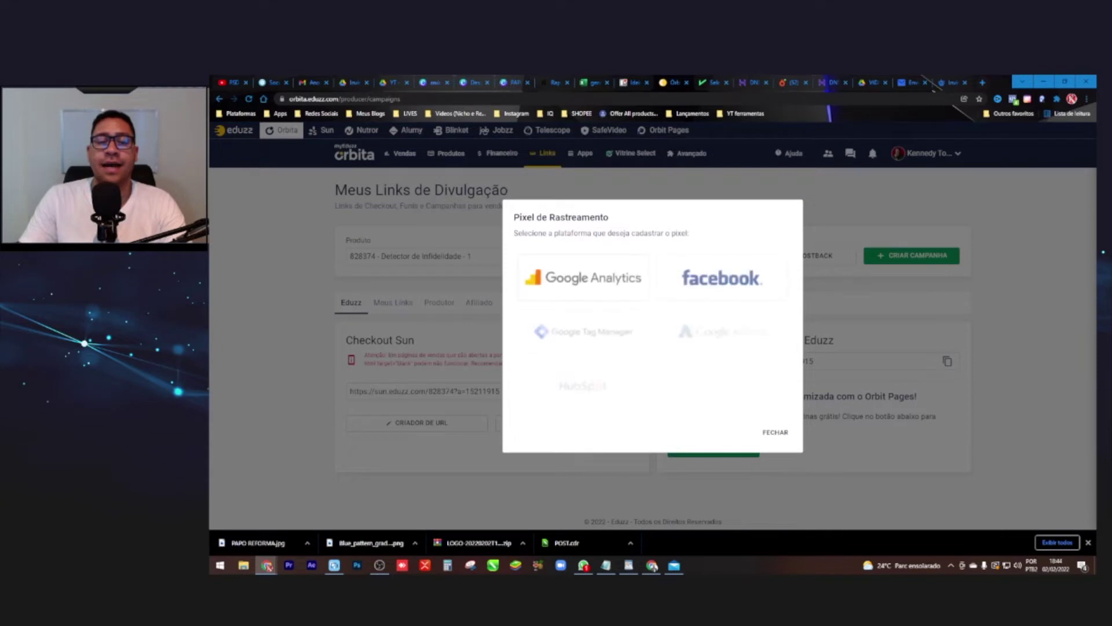
key(Escape)
Step: Open the Facebook form of the Checkout Sun conversion pixel and paste the copied pixel ID
click(563, 422)
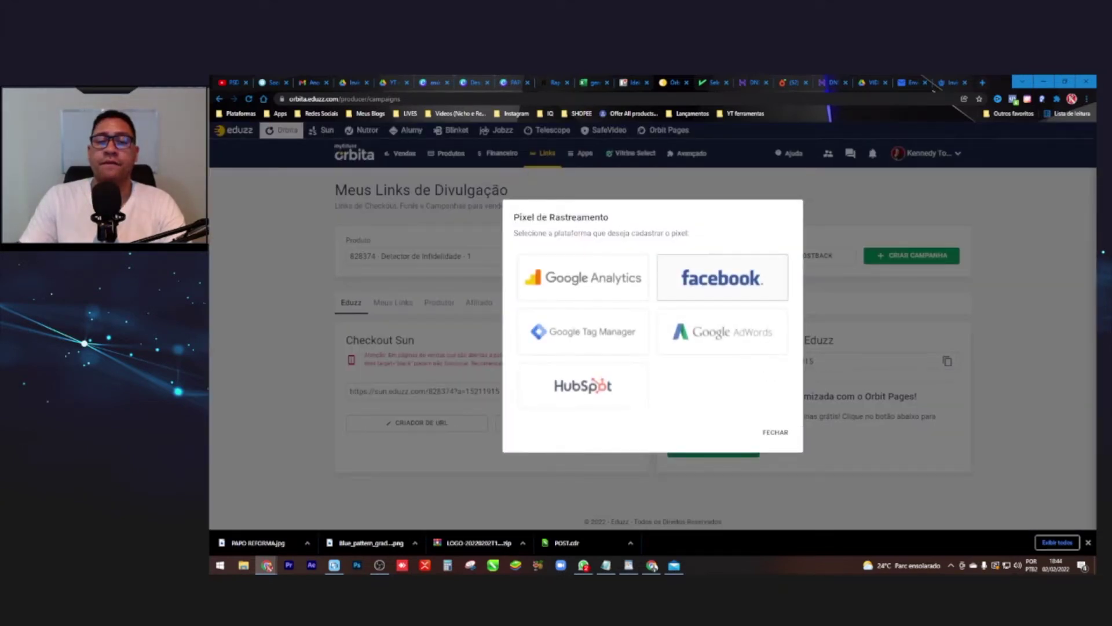
click(722, 277)
click(519, 238)
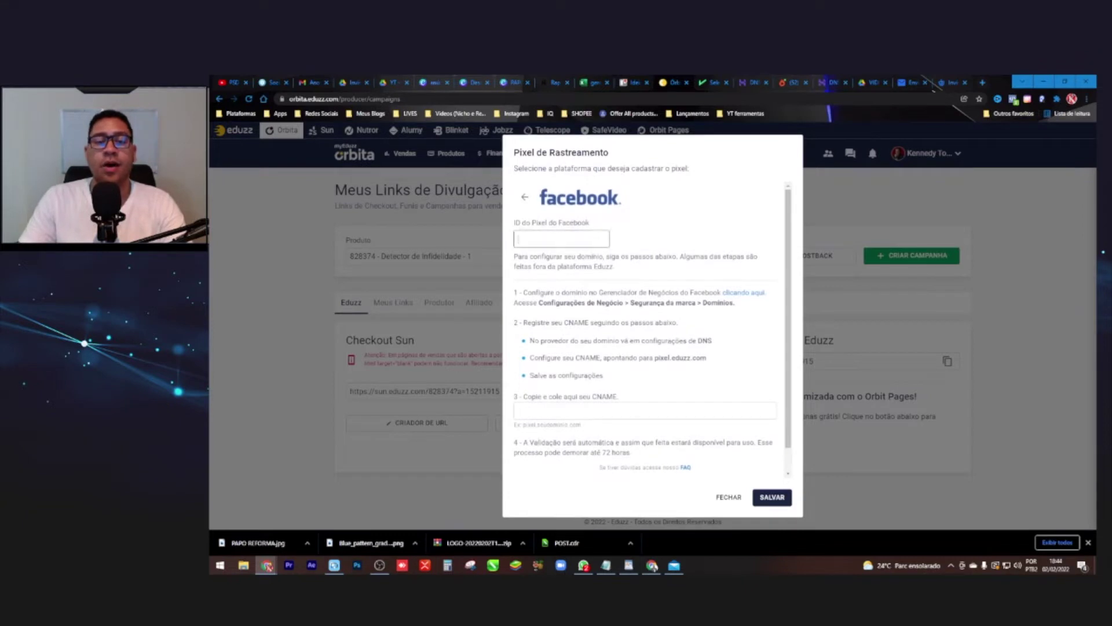
scroll(652, 331, down, 1)
scroll(652, 327, up, 1)
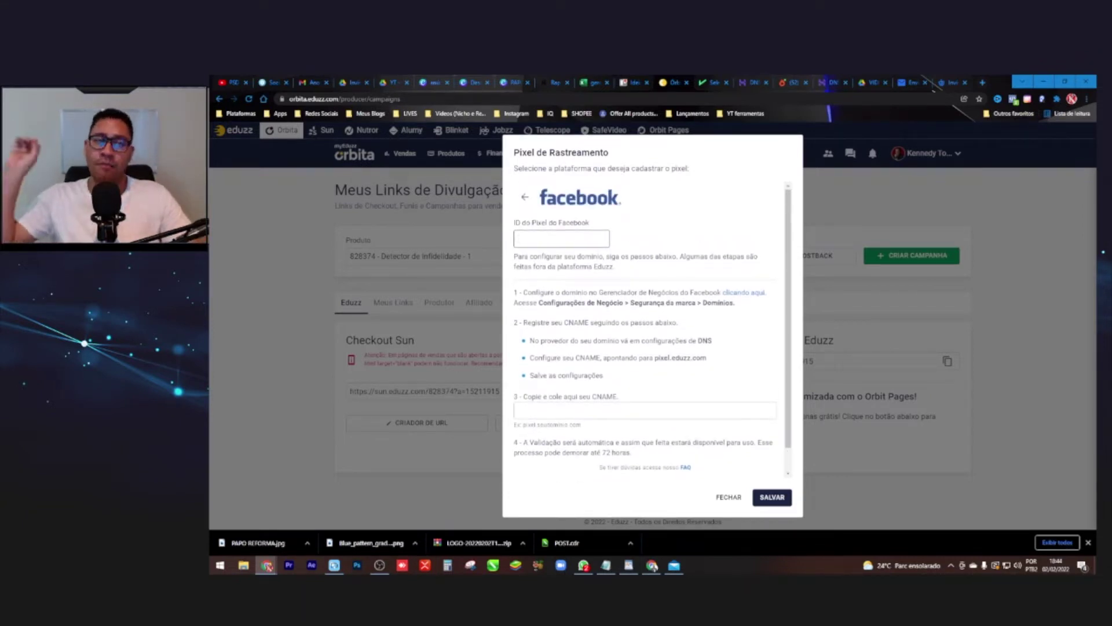
key(ctrl+v)
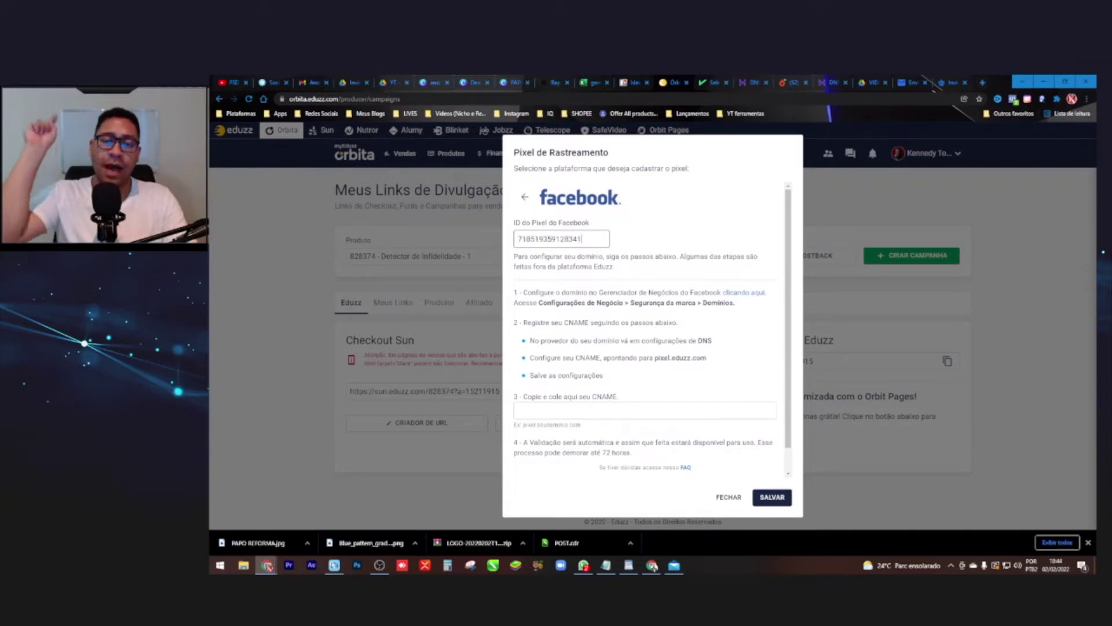
key(shift+Left)
key(shift+Left)
key(shift+Left)
key(shift+Left)
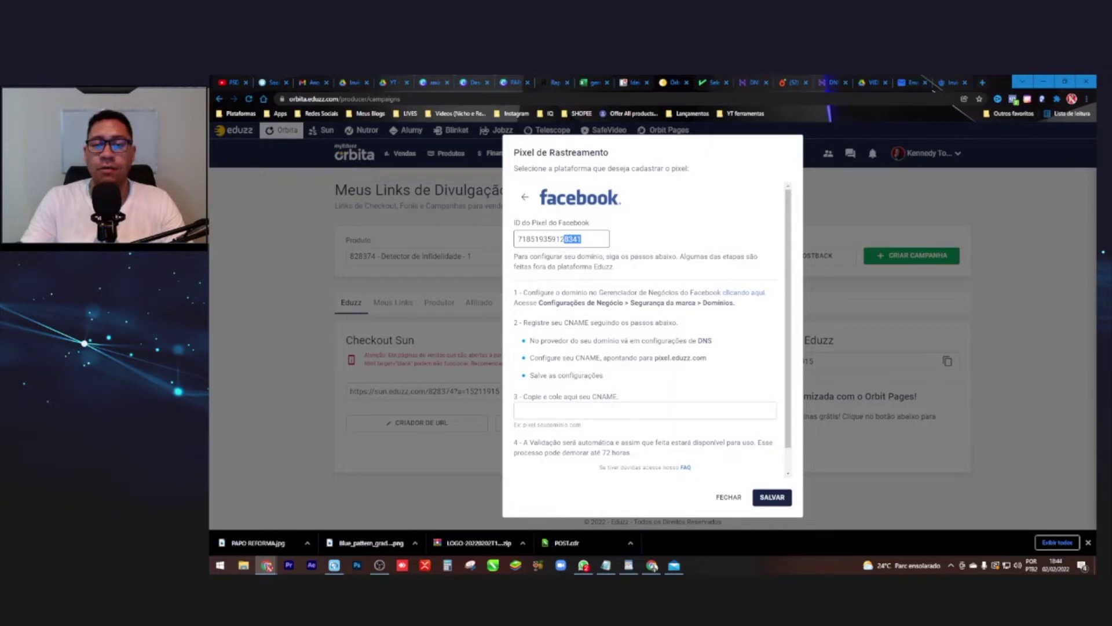
key(Tab)
scroll(653, 327, down, 1)
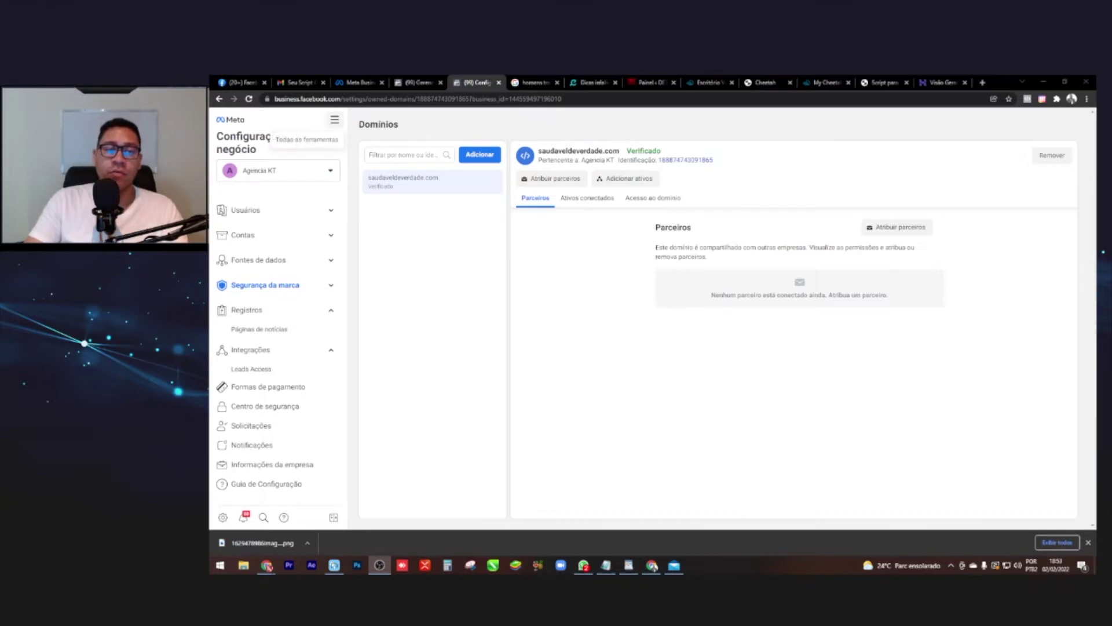
Step: Expand the Segurança da marca section of the Meta business settings to reach its Domínios page
click(335, 119)
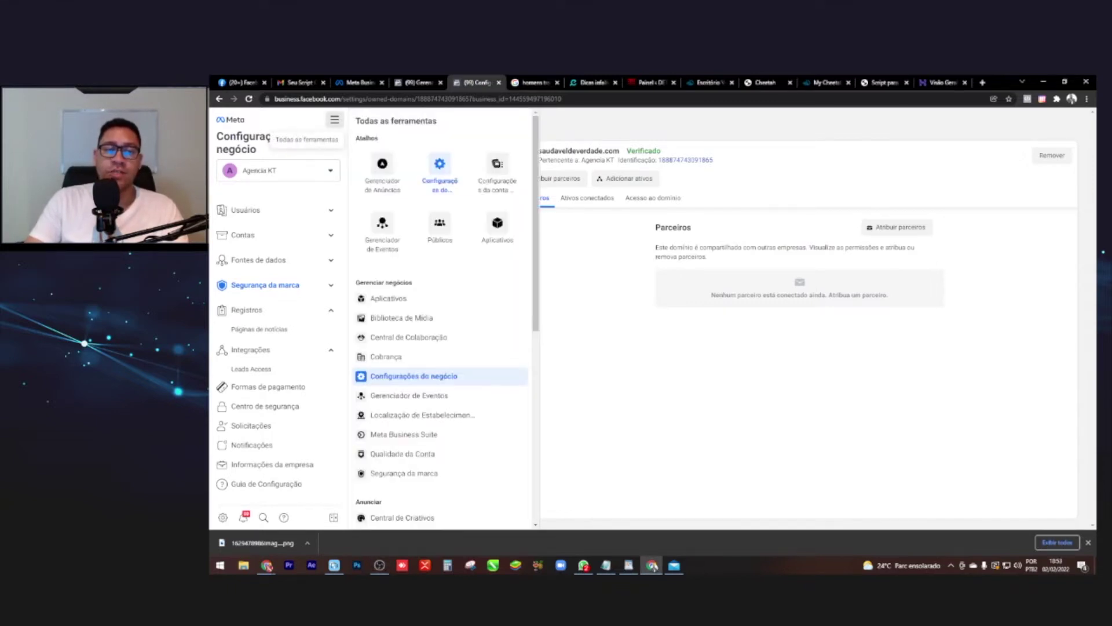
click(334, 119)
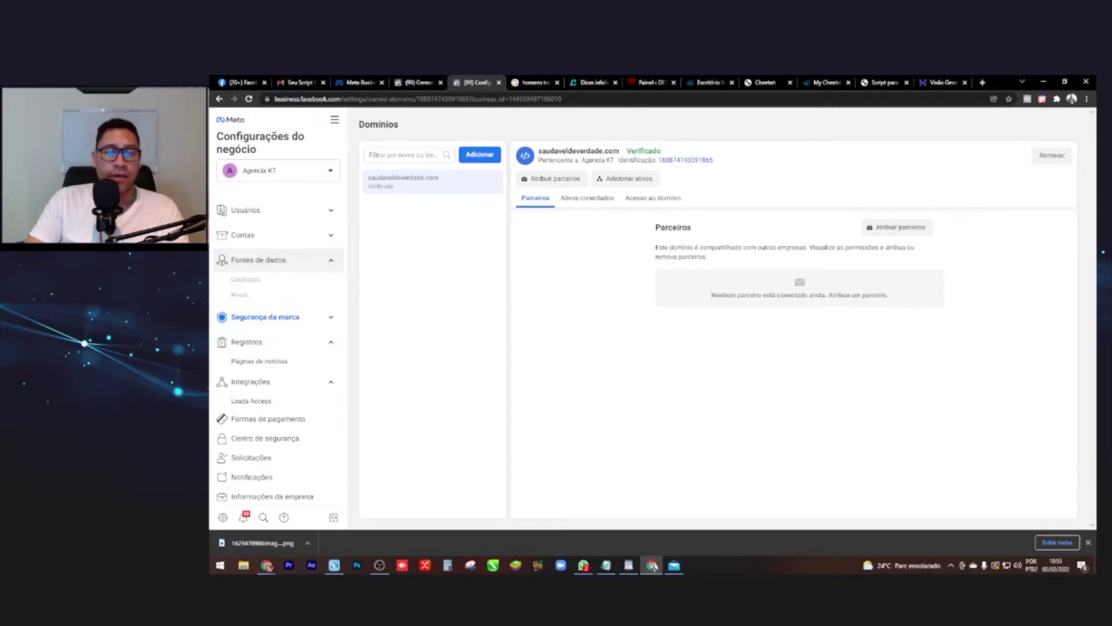
click(259, 260)
click(265, 285)
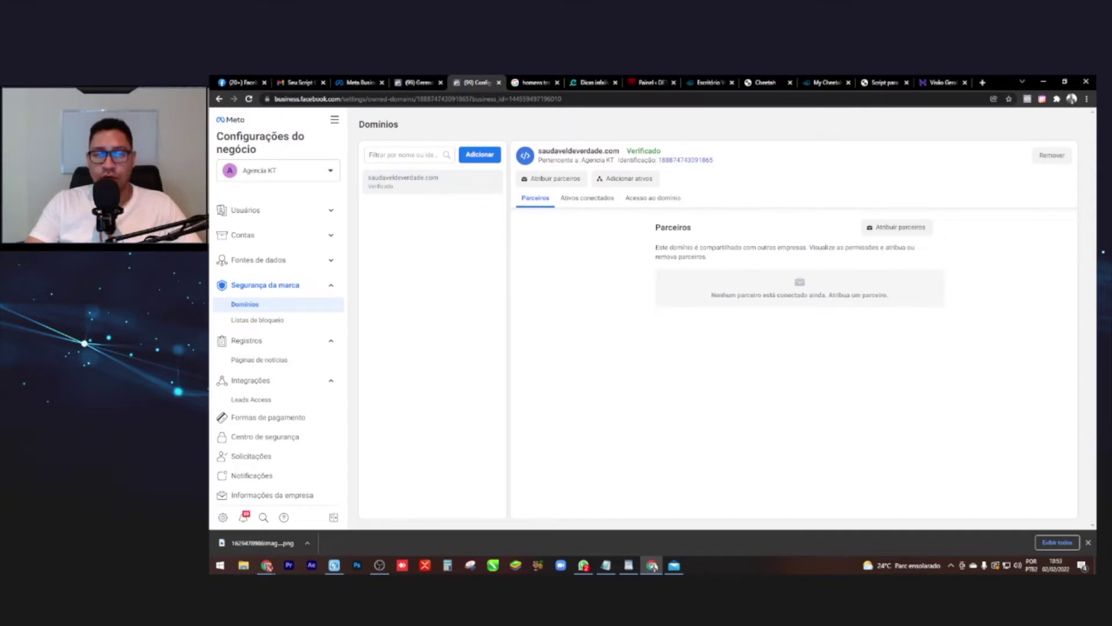
Step: Add the domain detectandoinfidelidade.com to the business, copying its name from the Hostinger domain overview
click(480, 154)
click(660, 278)
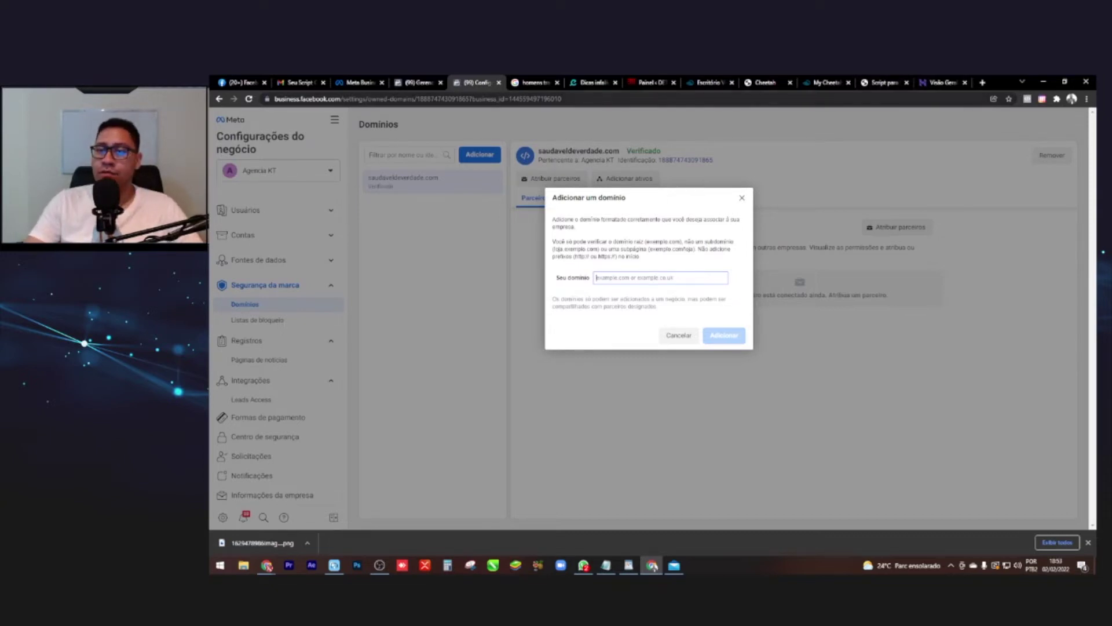
click(941, 82)
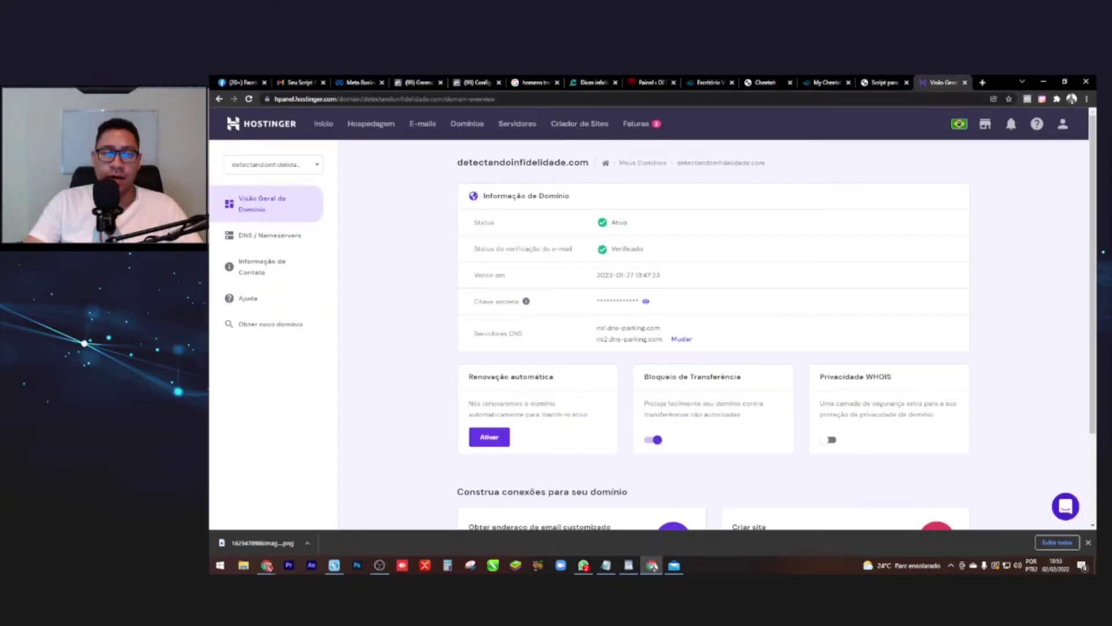
click(272, 164)
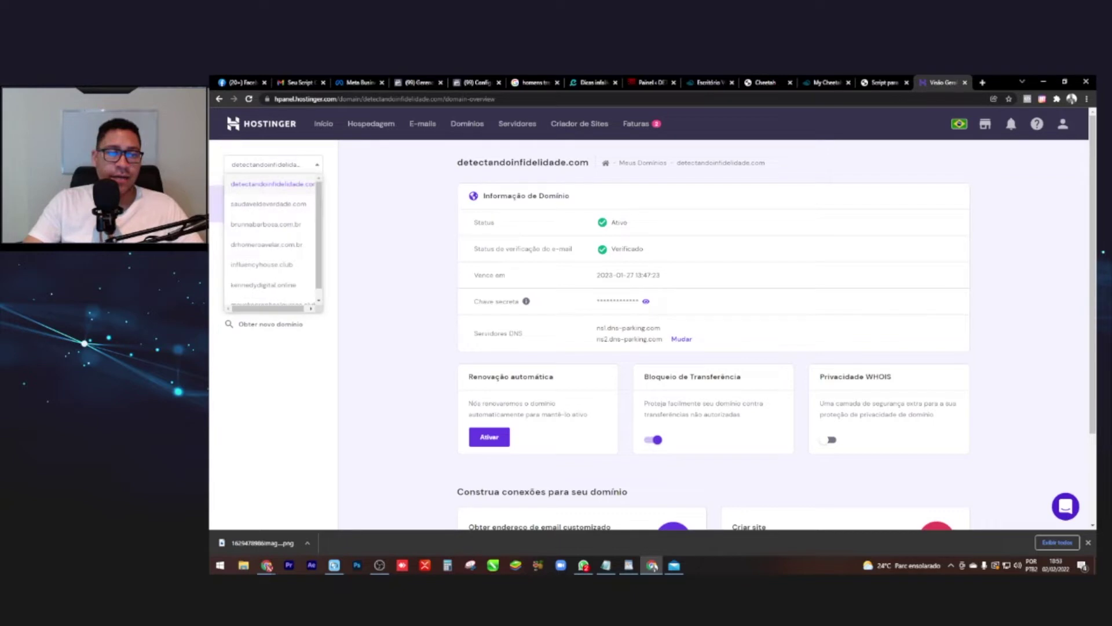
triple_click(522, 162)
key(ctrl+c)
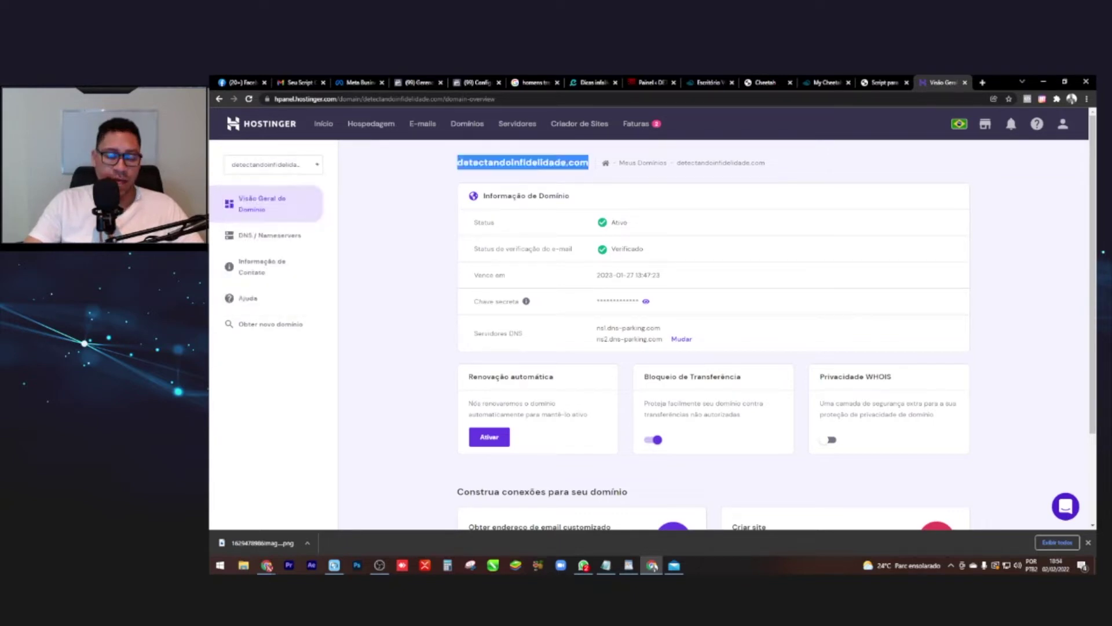
key(ctrl+5)
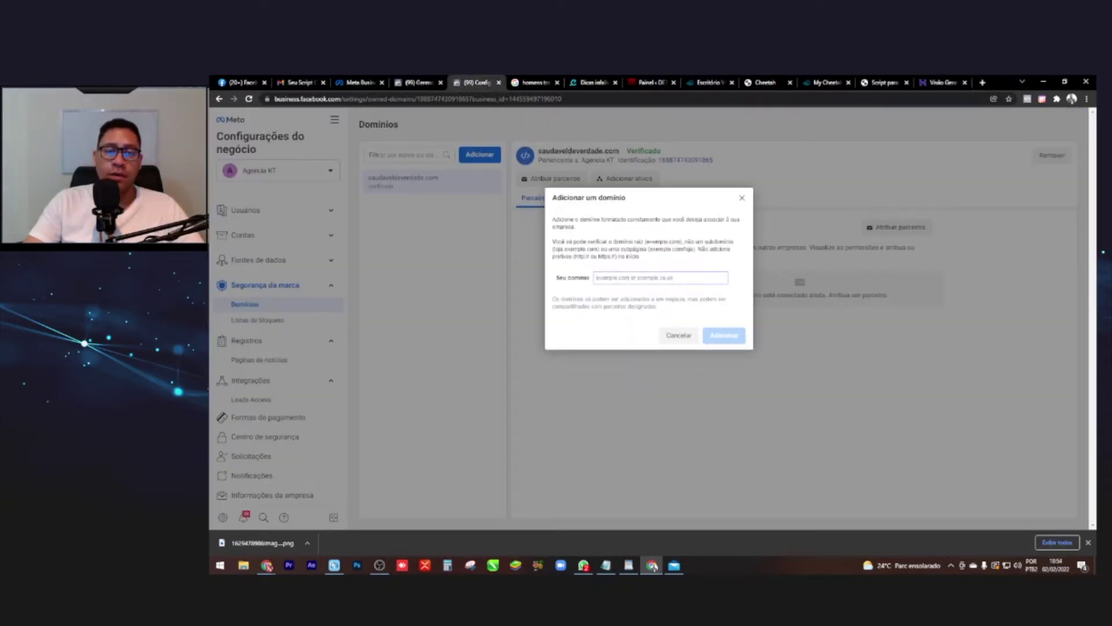
key(ctrl+v)
click(724, 335)
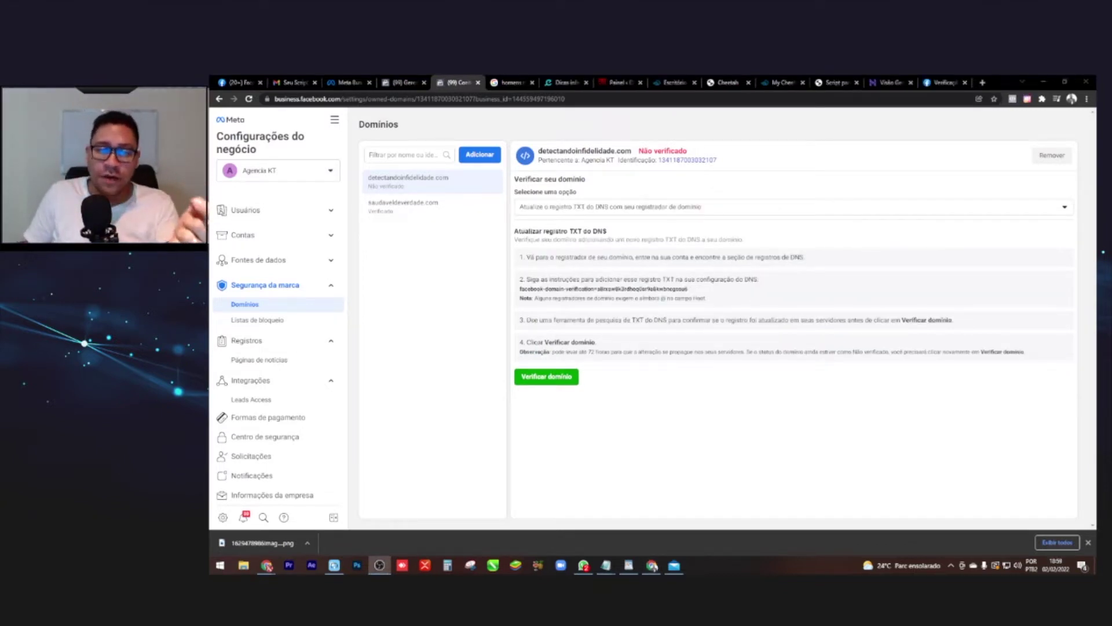
Step: Set the verification option for detectandoinfidelidade.com to adding a meta-tag to the HTML source code
click(793, 206)
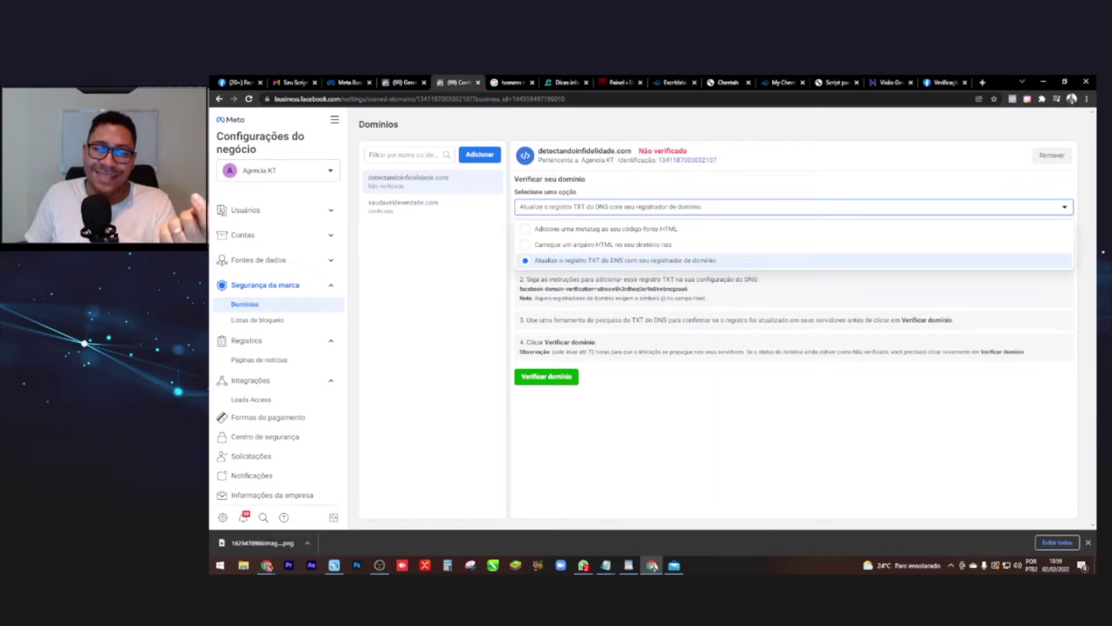
click(602, 245)
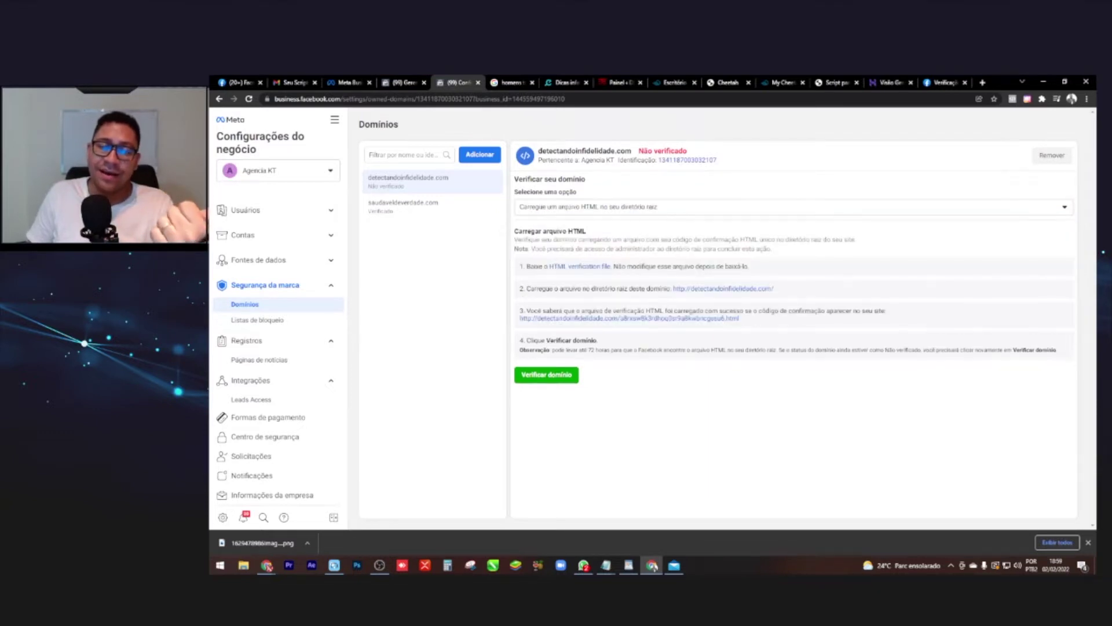
click(793, 207)
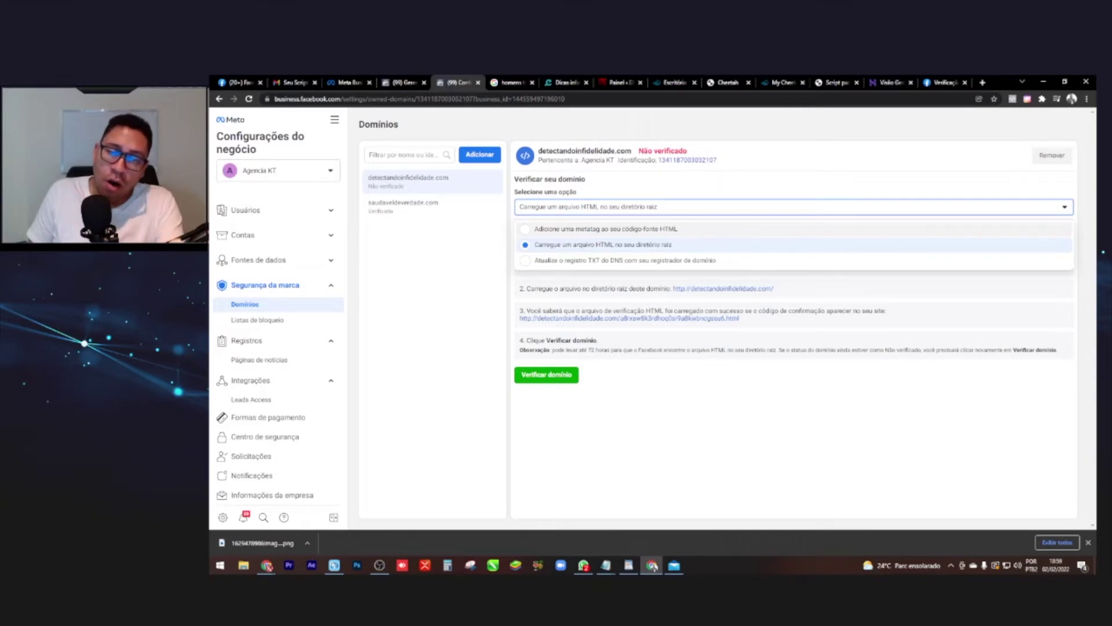
click(606, 229)
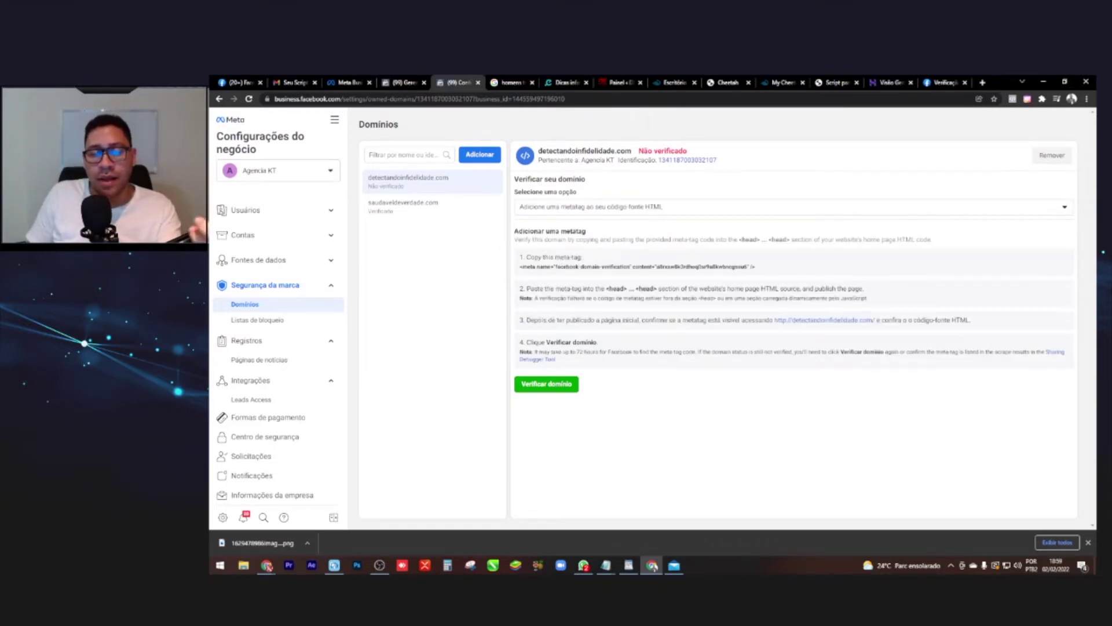
Step: Set detectandoinfidelidade.com's verification option to updating the DNS TXT record, and open the domain's DNS / Nameservers page in Hostinger
click(602, 207)
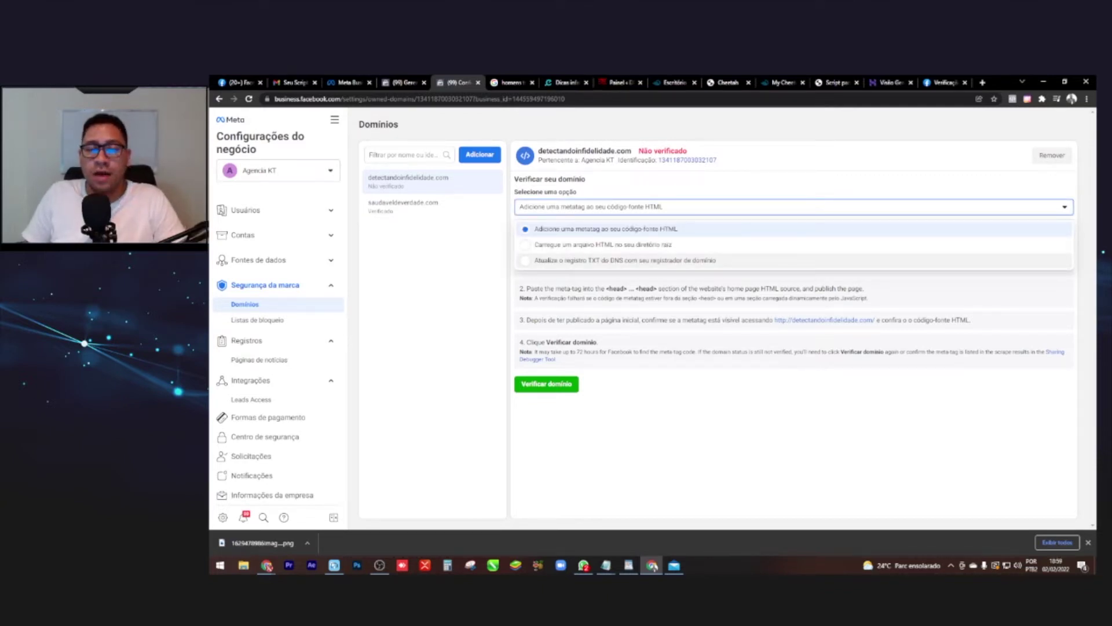
click(625, 260)
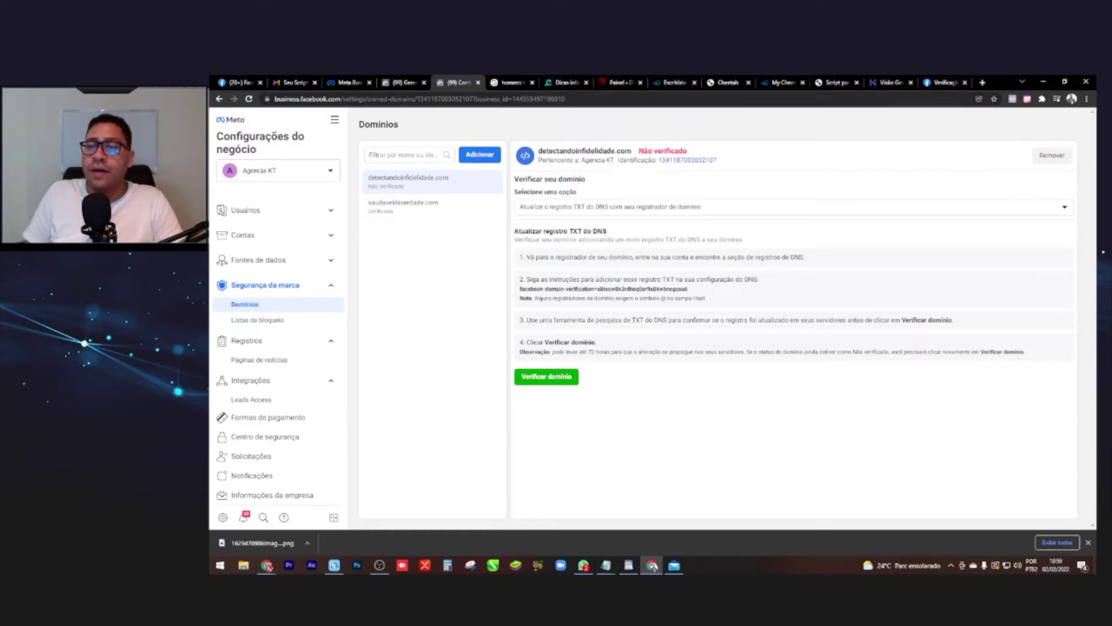
click(889, 82)
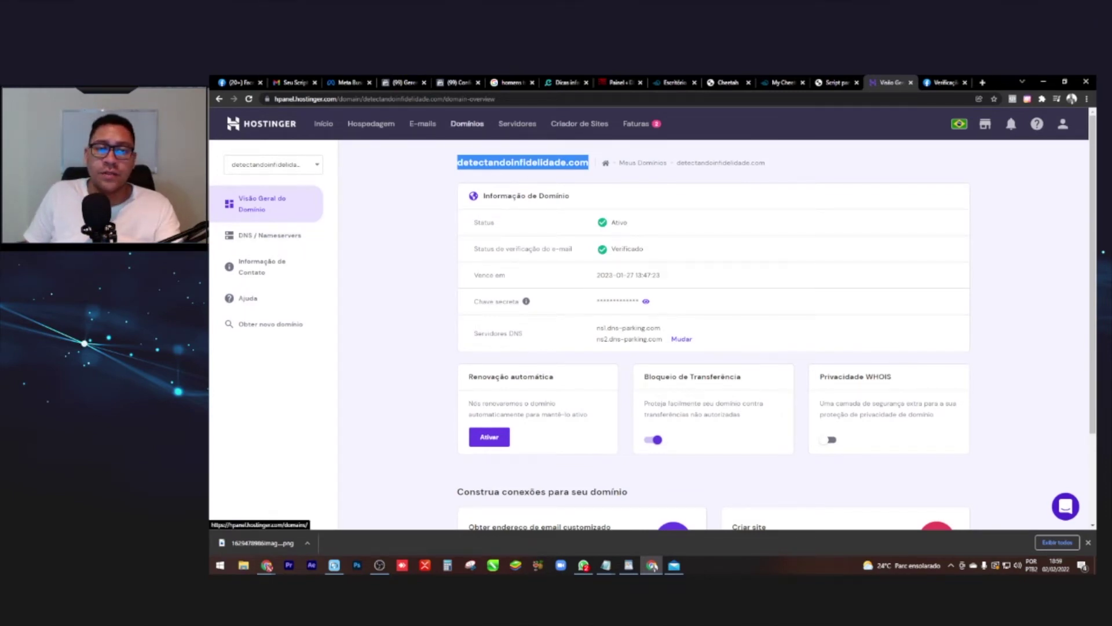
click(466, 123)
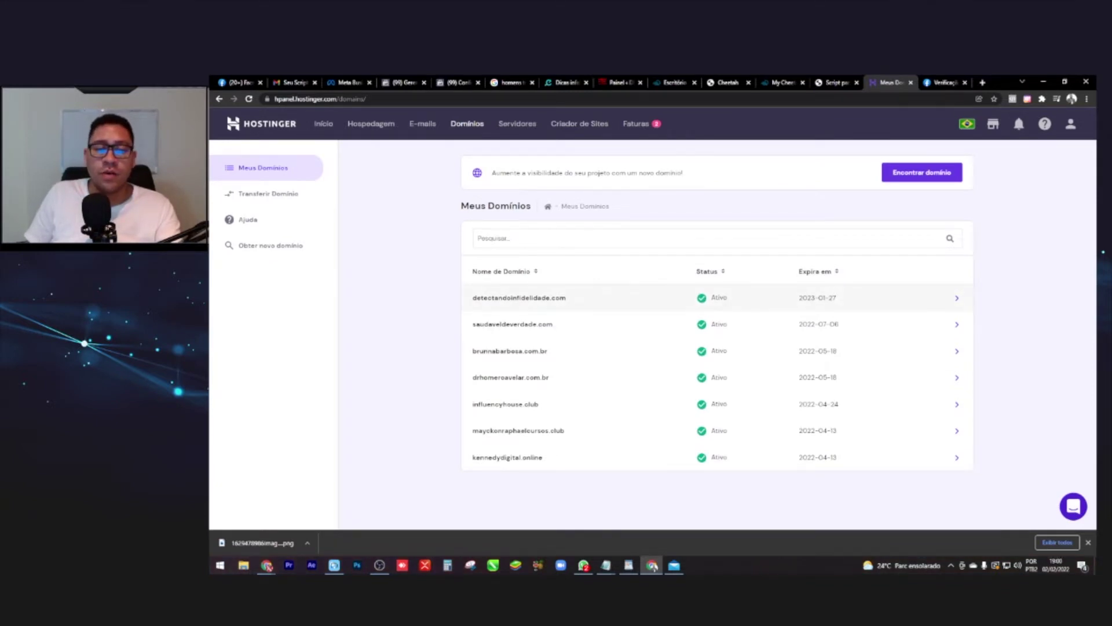
click(519, 298)
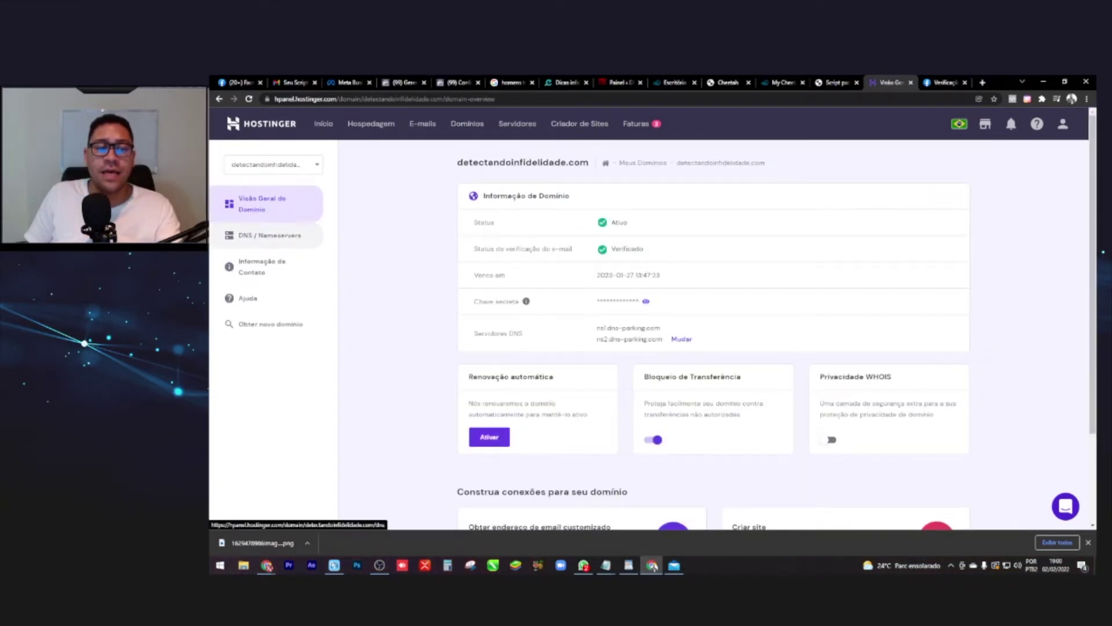
click(270, 235)
Step: Fill in a new DNS record of type TXT with name @ and Meta's domain verification code as the TXT value
scroll(654, 334, down, 1)
scroll(510, 312, down, 1)
click(508, 273)
scroll(492, 325, down, 4)
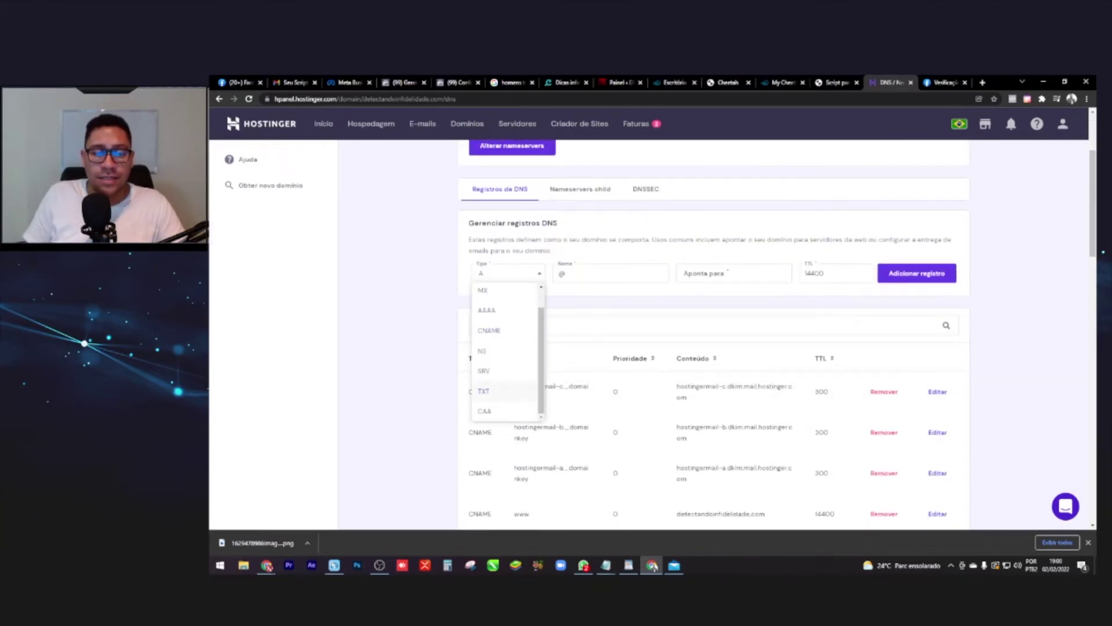
click(483, 207)
scroll(649, 336, up, 4)
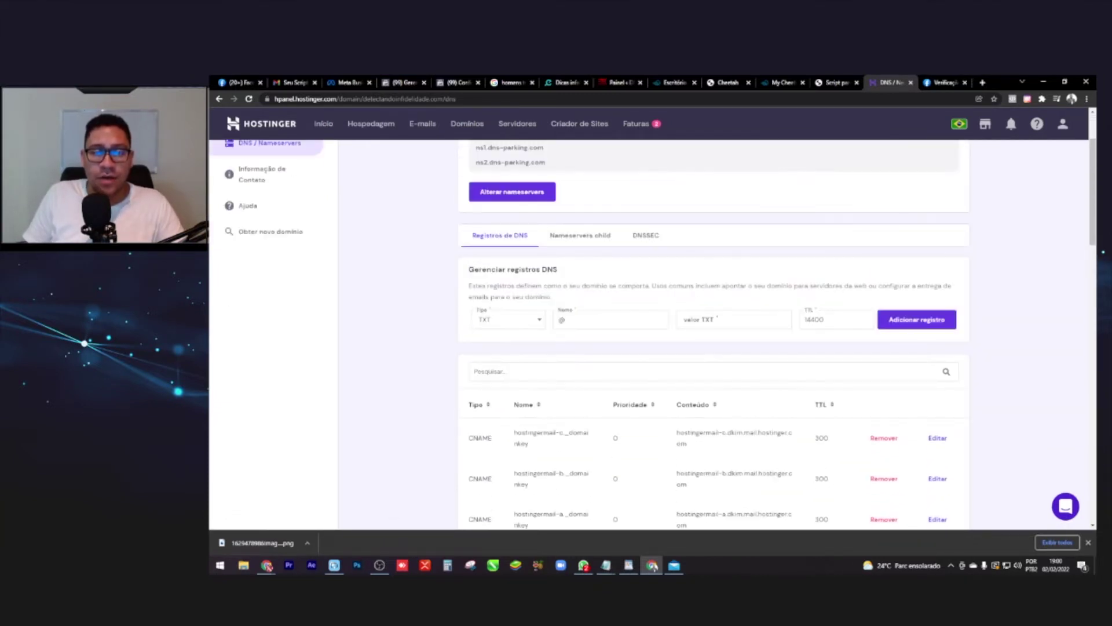
click(567, 319)
click(707, 319)
key(ctrl+v)
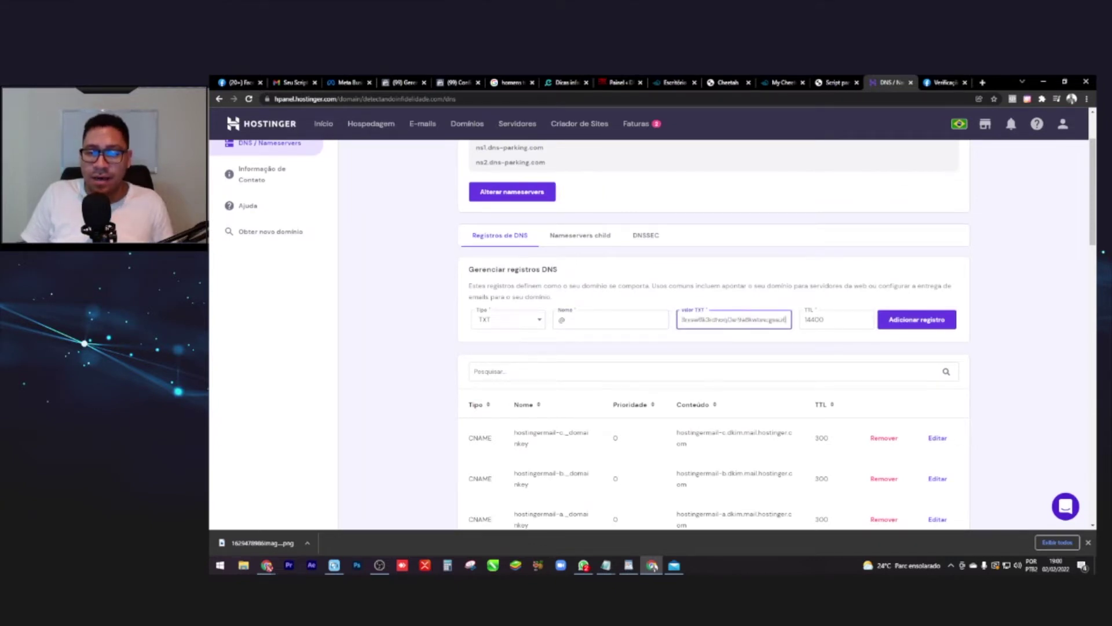
Step: Compare the pasted TXT value with Meta's DNS instructions, add the record and check it in the domain's DNS record list
drag(786, 319, 679, 319)
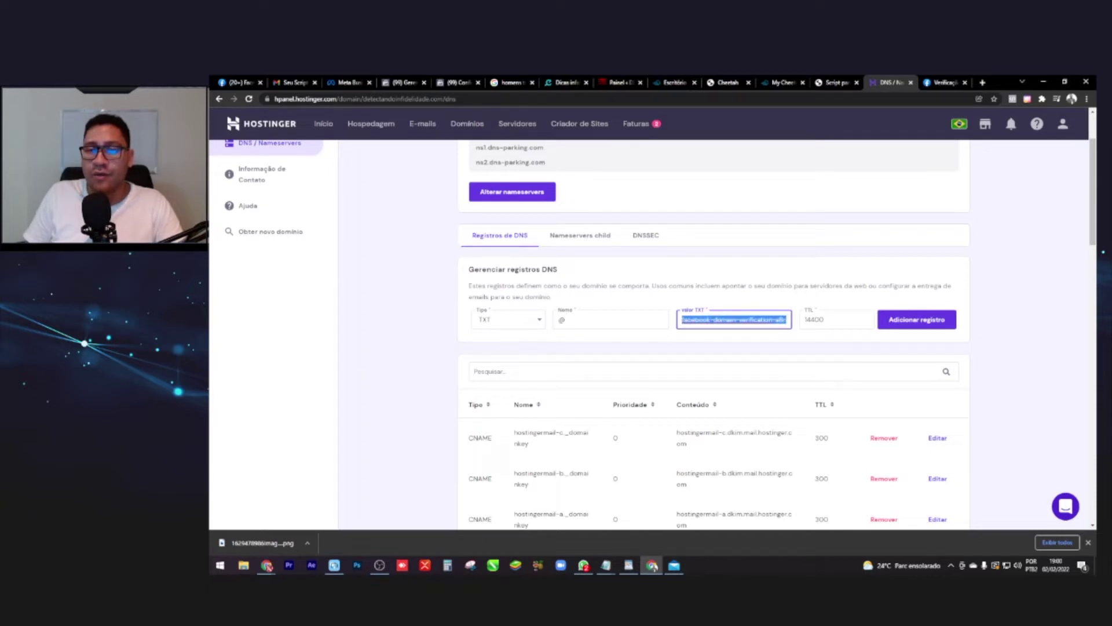
click(458, 82)
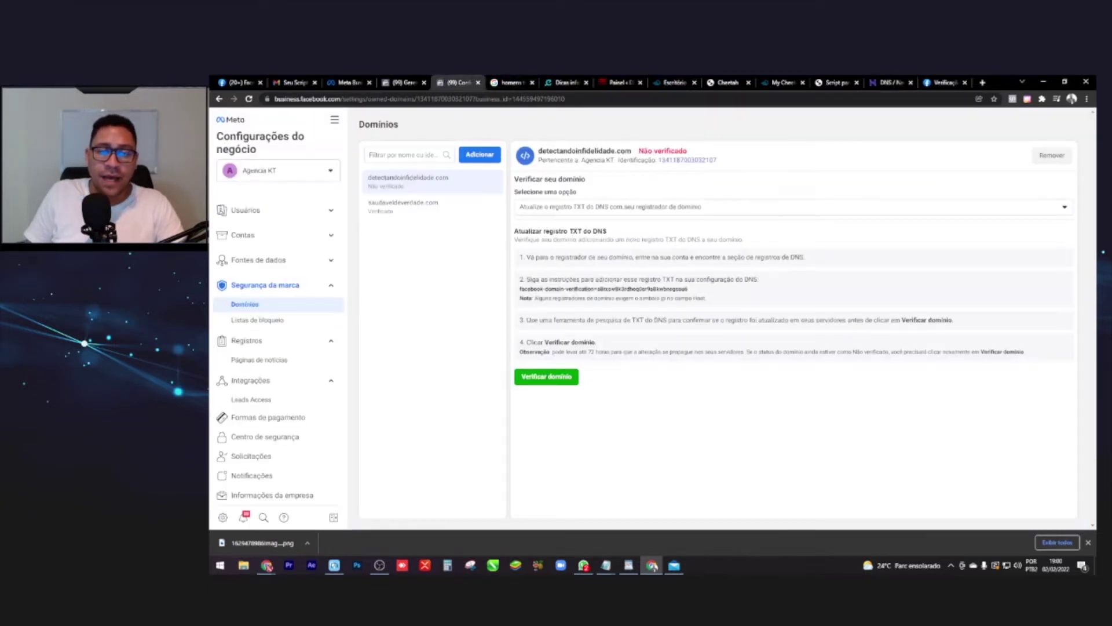
drag(687, 288, 520, 288)
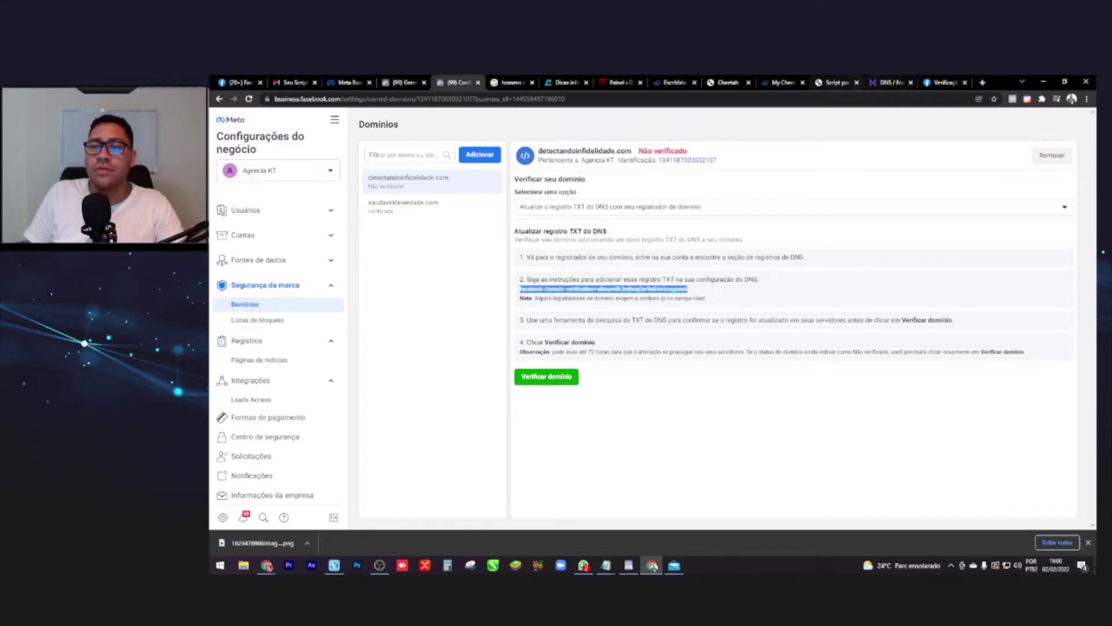
click(889, 83)
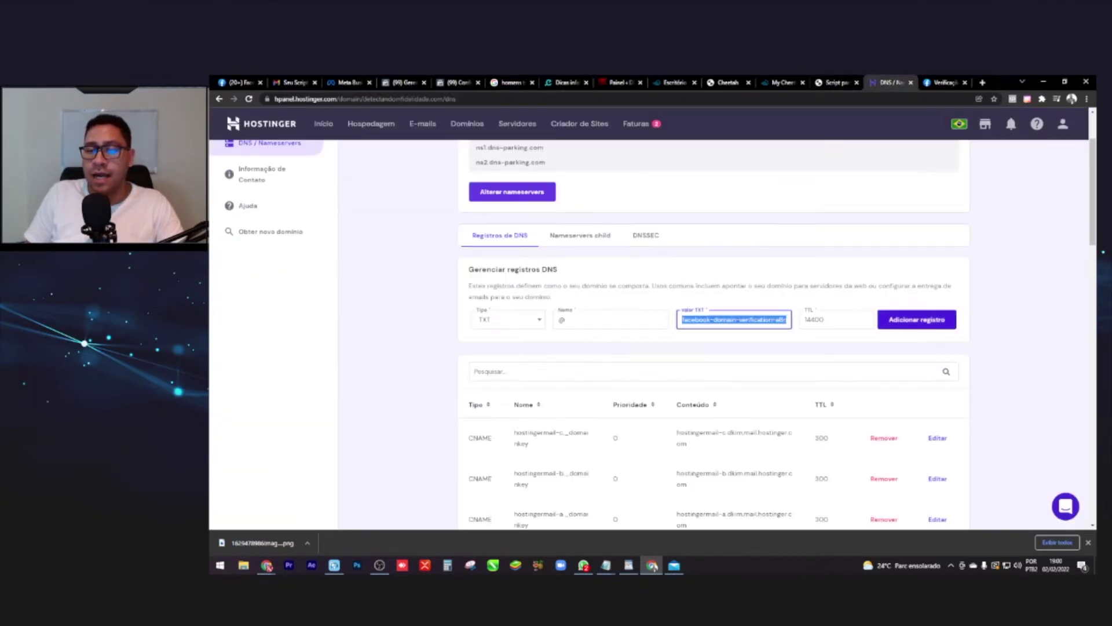
click(915, 319)
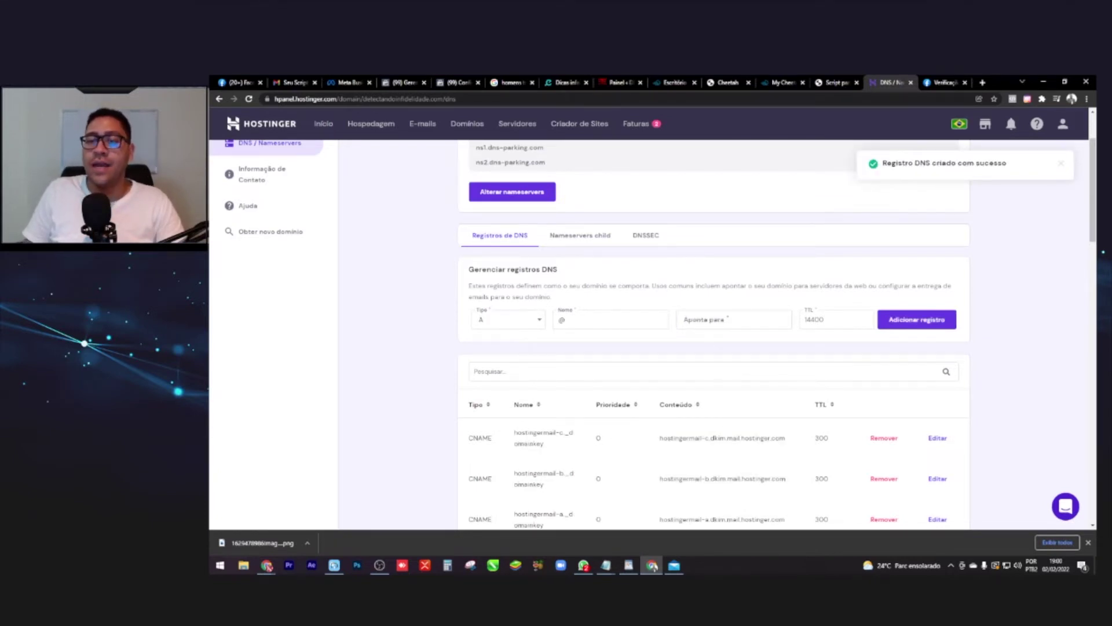
scroll(654, 330, down, 8)
scroll(655, 330, down, 10)
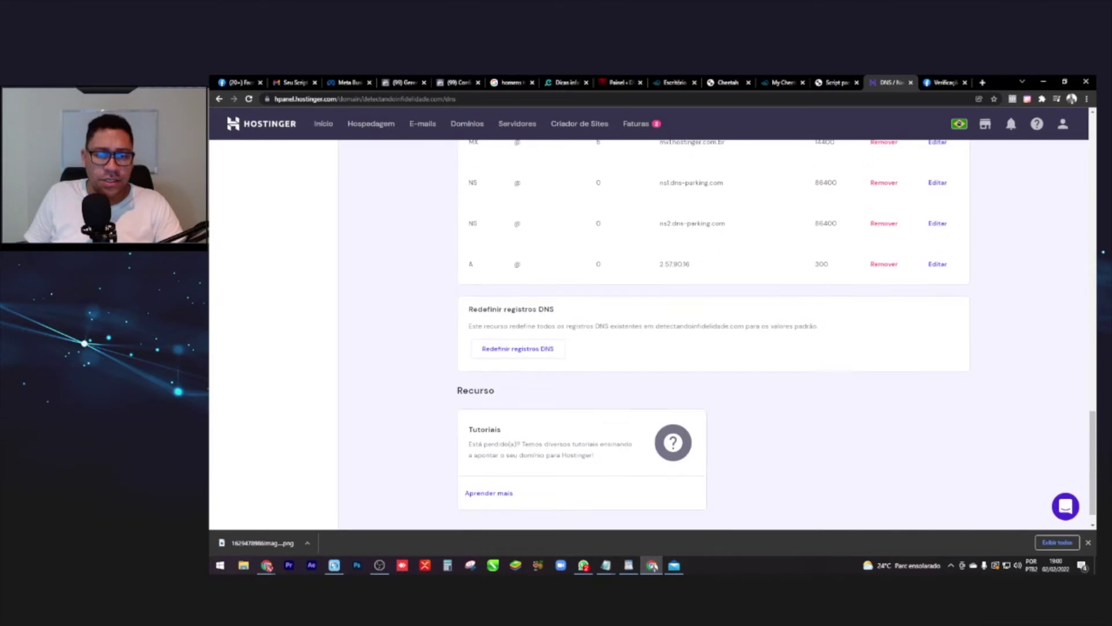
scroll(655, 331, up, 3)
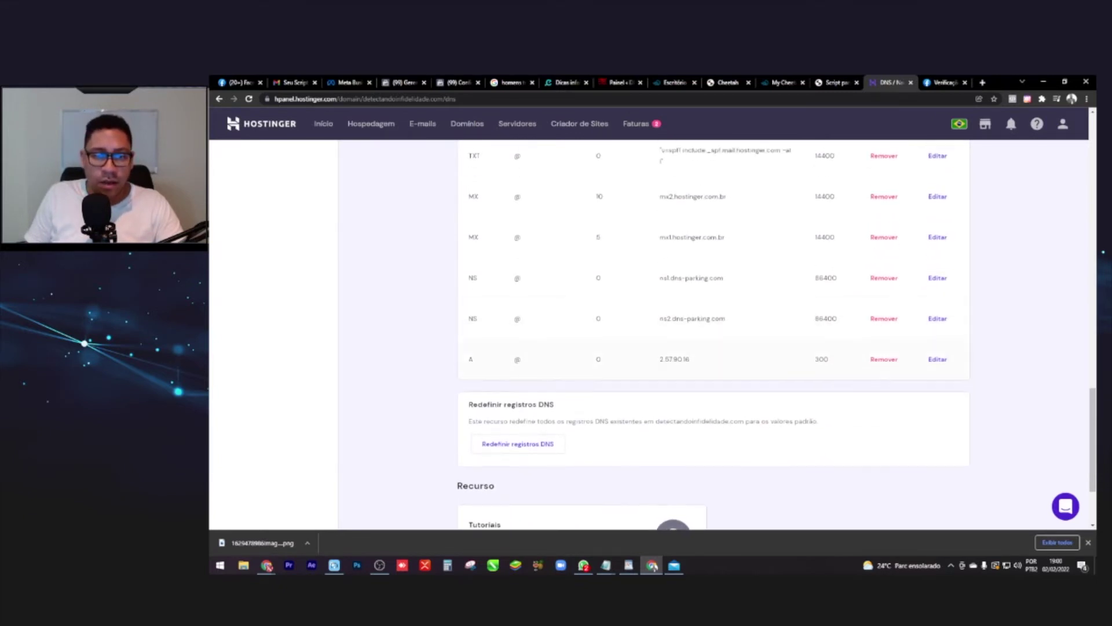
scroll(654, 330, up, 1)
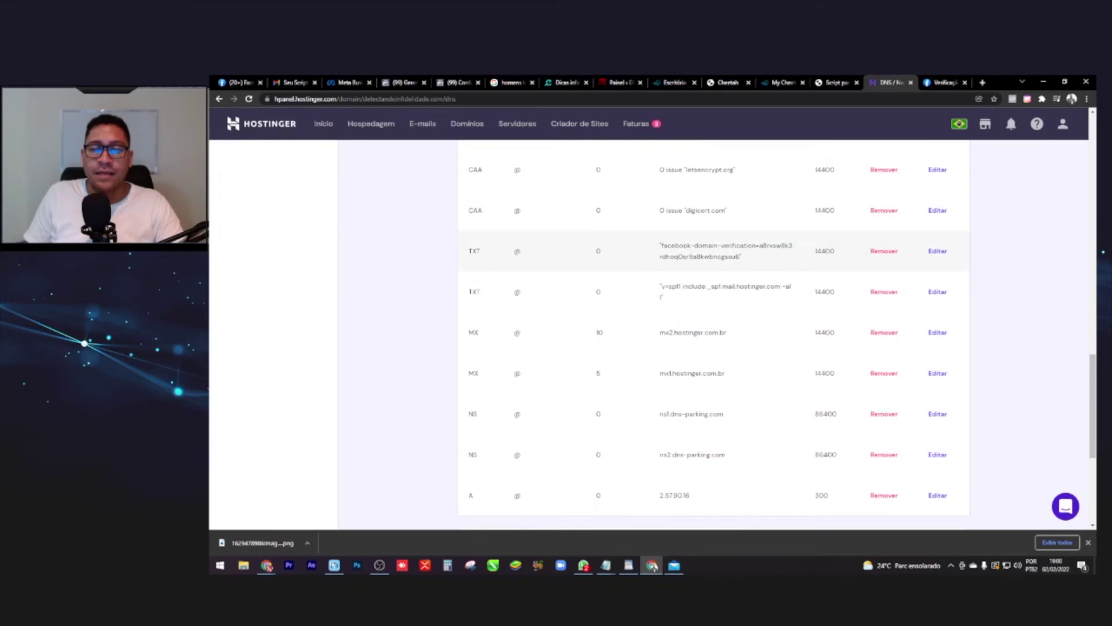
scroll(654, 330, up, 4)
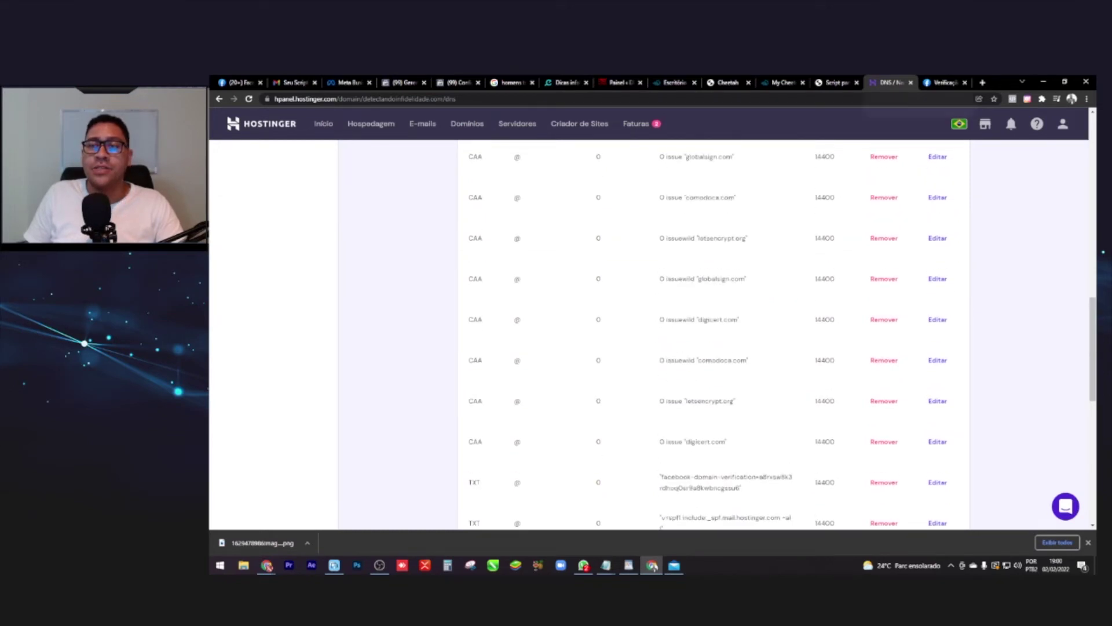
Step: Return to the Meta business settings and run the verification of detectandoinfidelidade.com
key(ctrl+Tab)
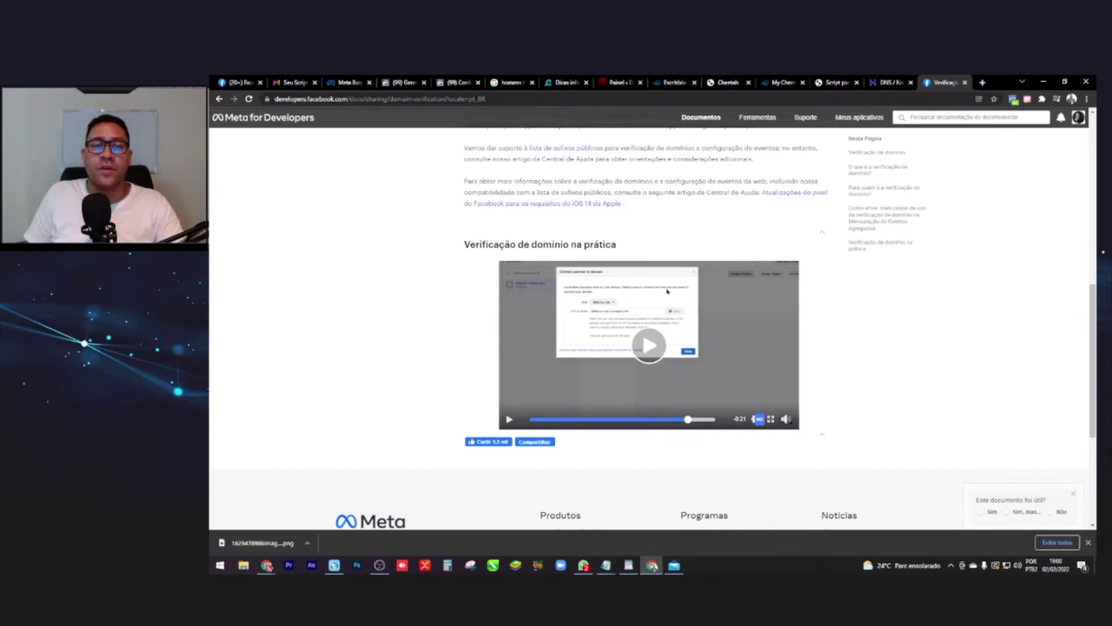
click(457, 82)
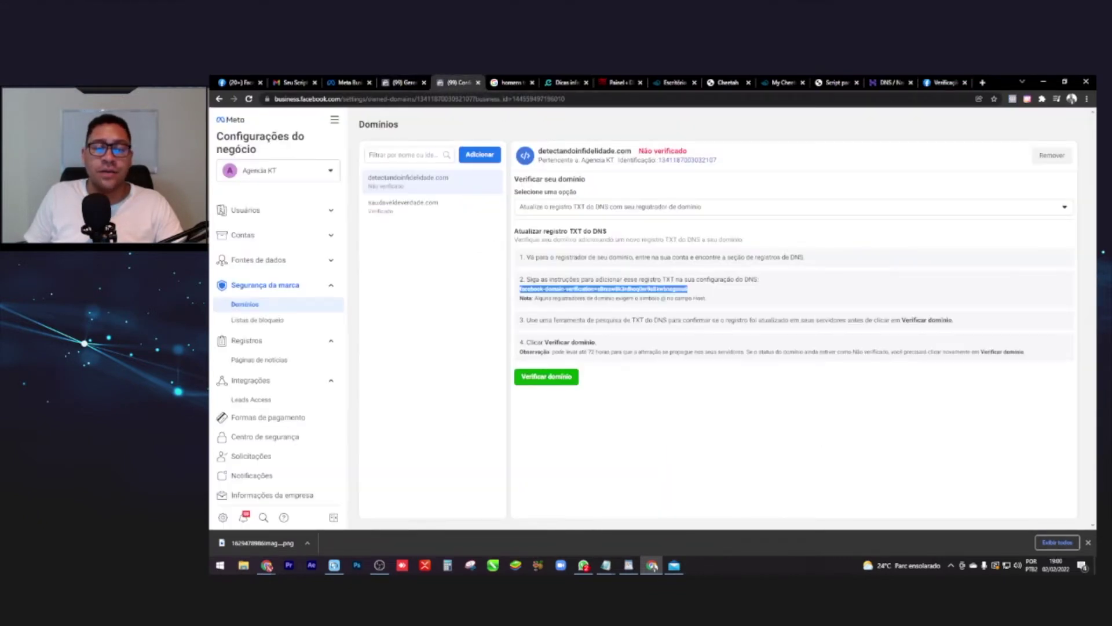
click(546, 376)
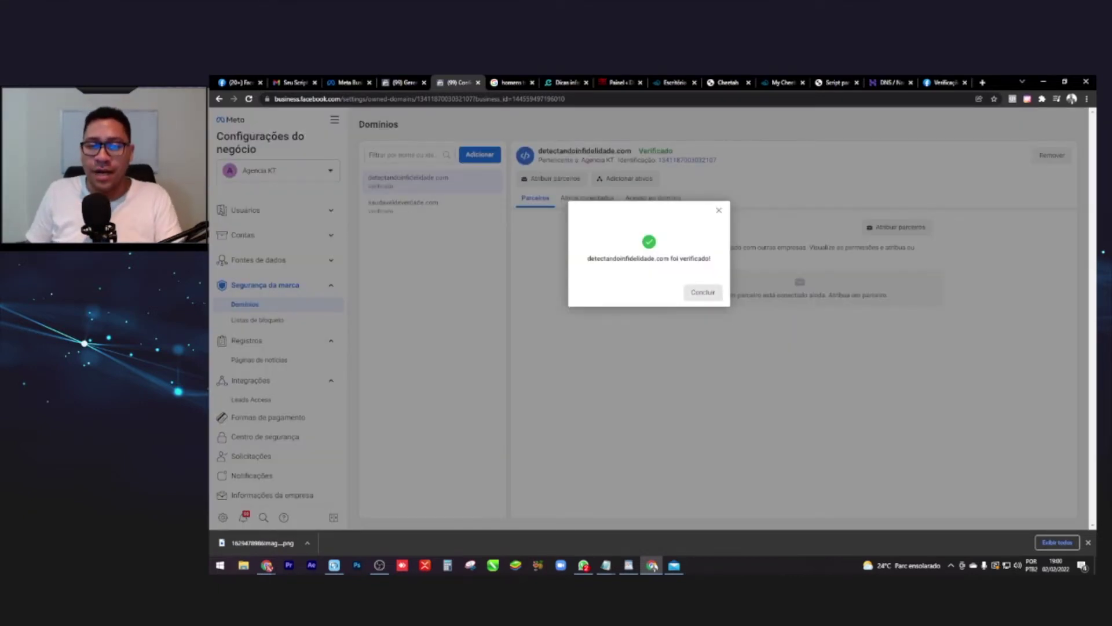
click(702, 292)
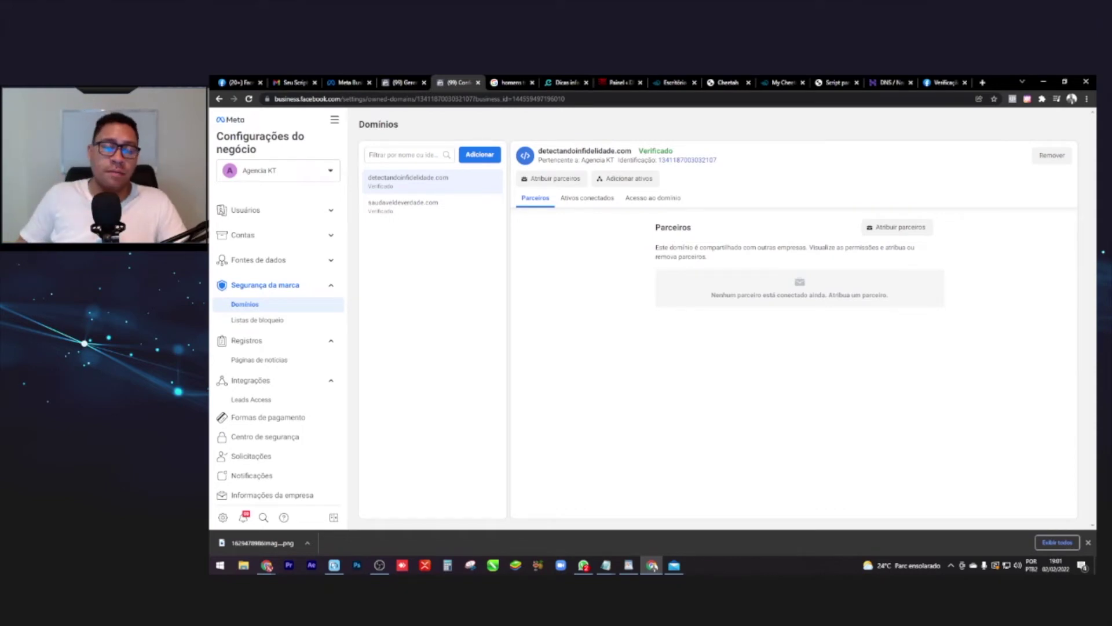
scroll(259, 358, down, 1)
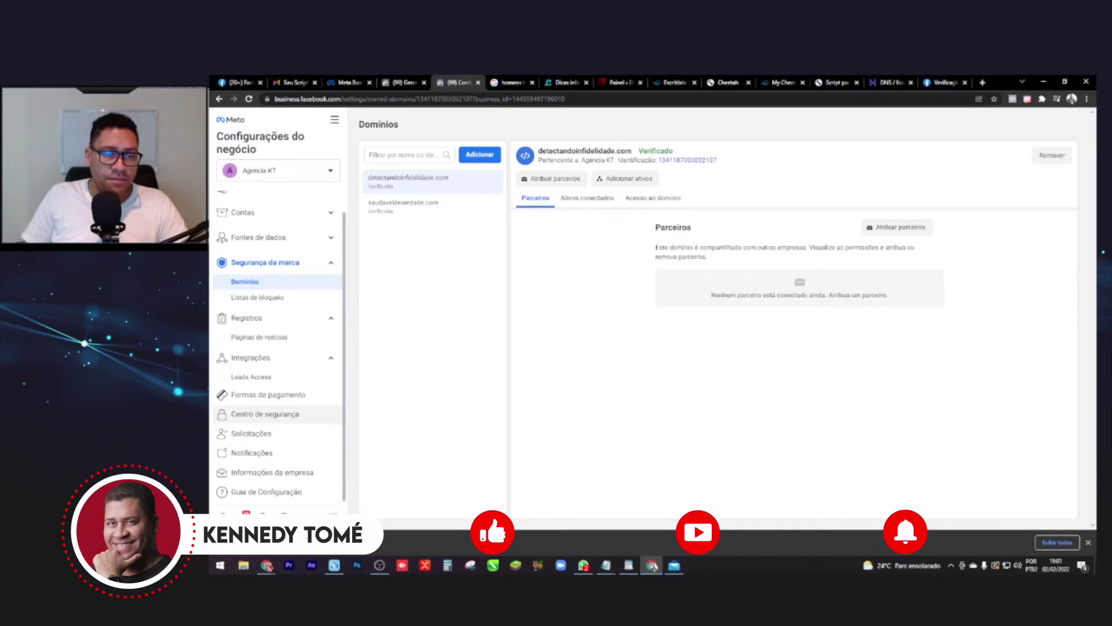
scroll(278, 434, up, 1)
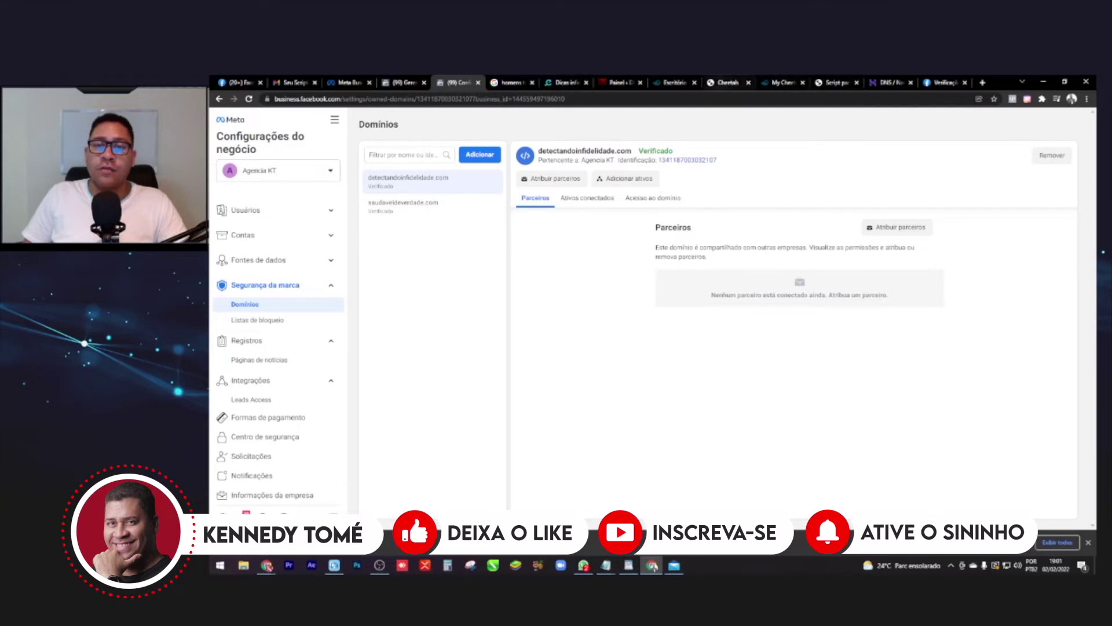
Step: Return to the Eduzz tracking pixel form and copy pixel.eduzz.com from its instructions into the CNAME field
click(1043, 82)
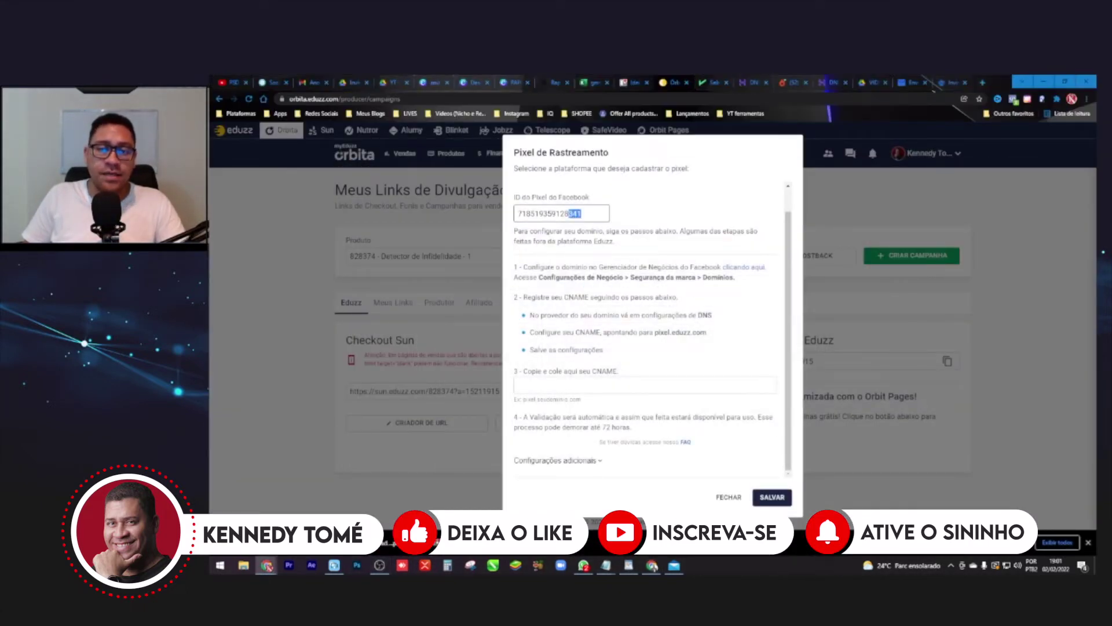
double_click(548, 213)
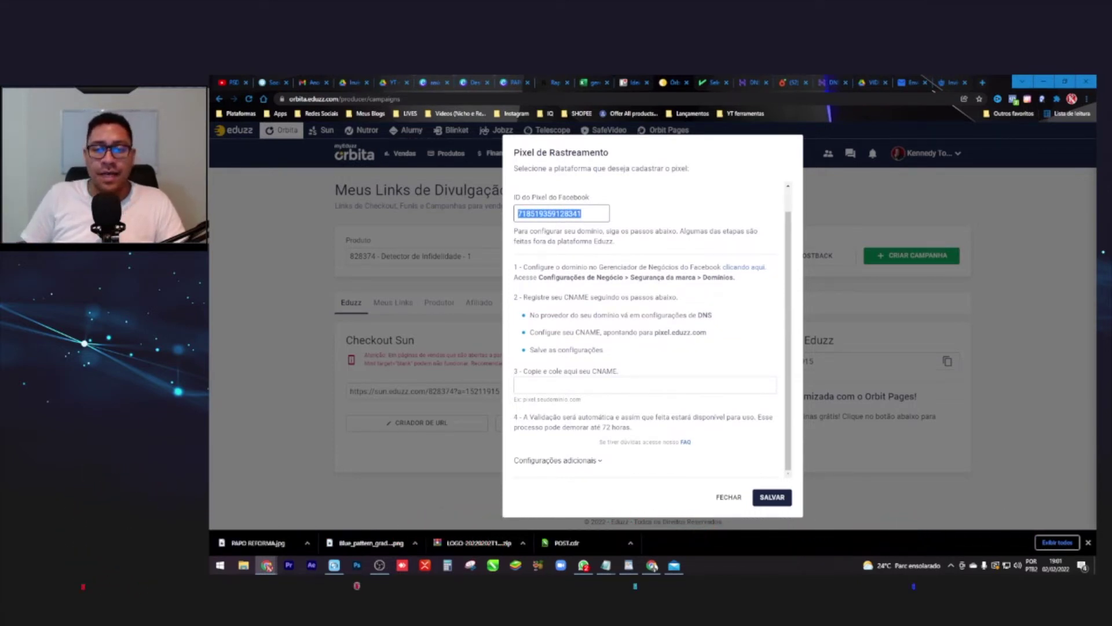
click(519, 384)
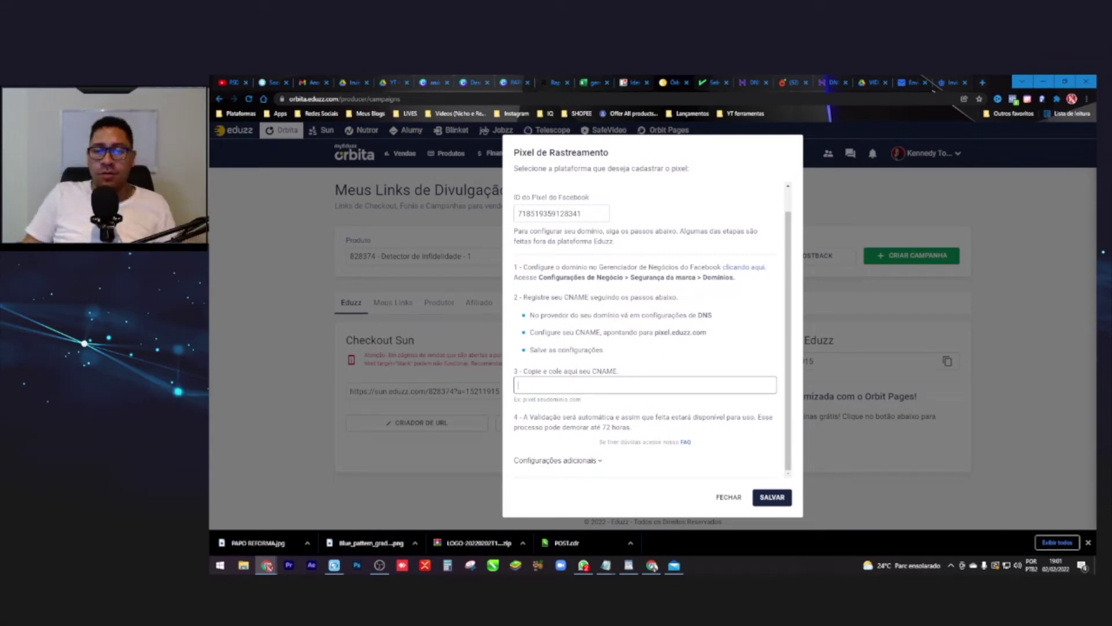
drag(706, 332, 654, 332)
key(ctrl+c)
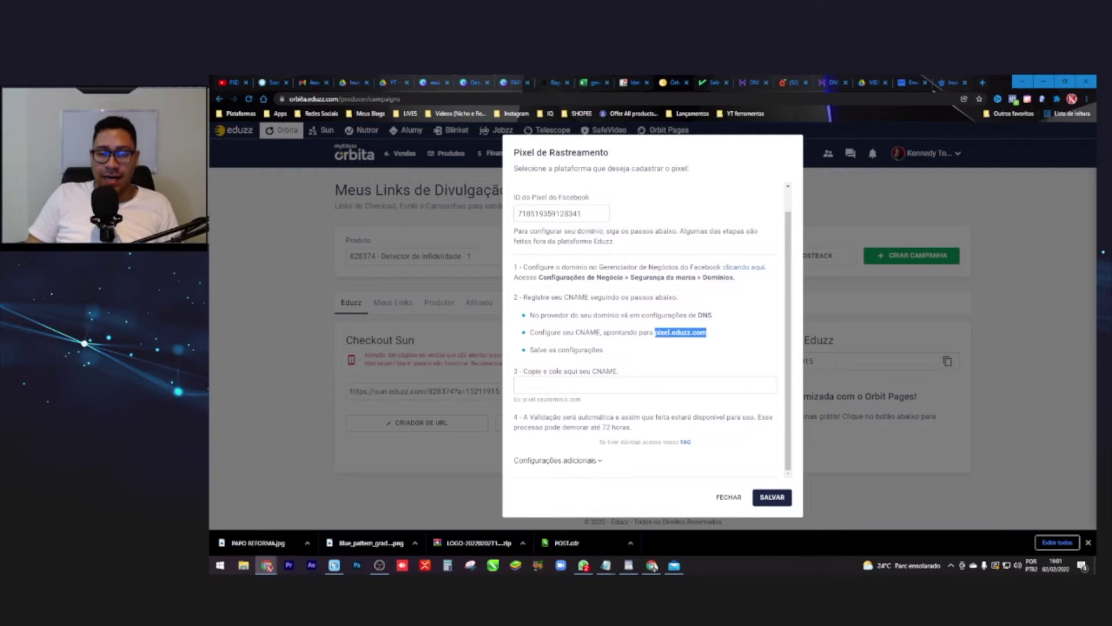
click(636, 384)
key(ctrl+v)
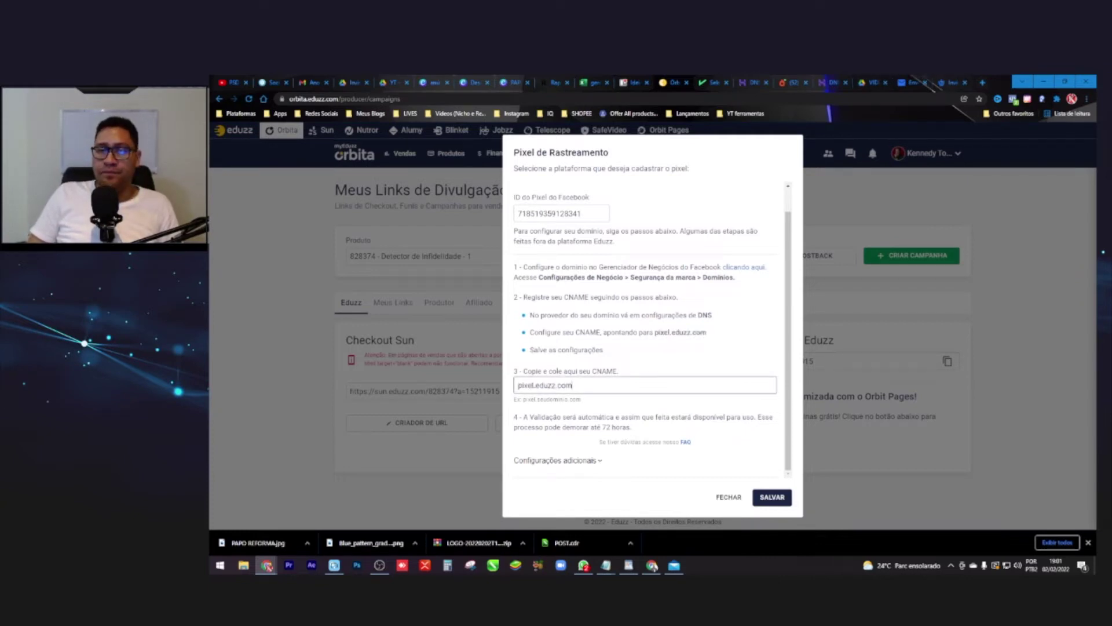
Step: Copy the domain name detectandoinfidelidade, without its .com ending, from the domain's Hostinger DNS page
click(832, 82)
scroll(648, 340, down, 1)
scroll(649, 340, up, 1)
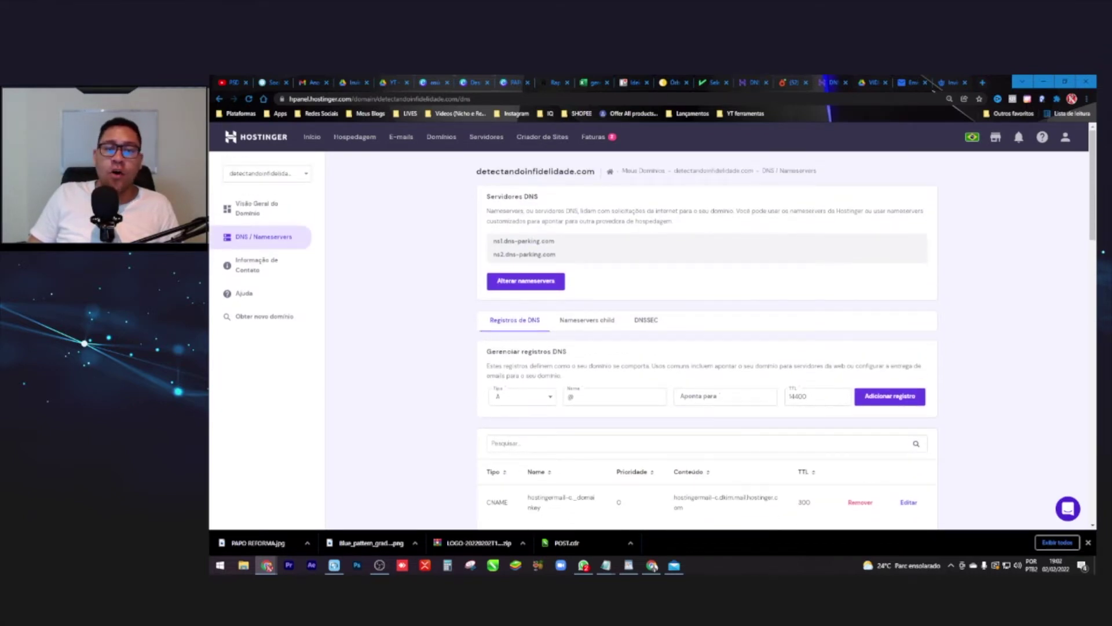
drag(596, 172, 475, 171)
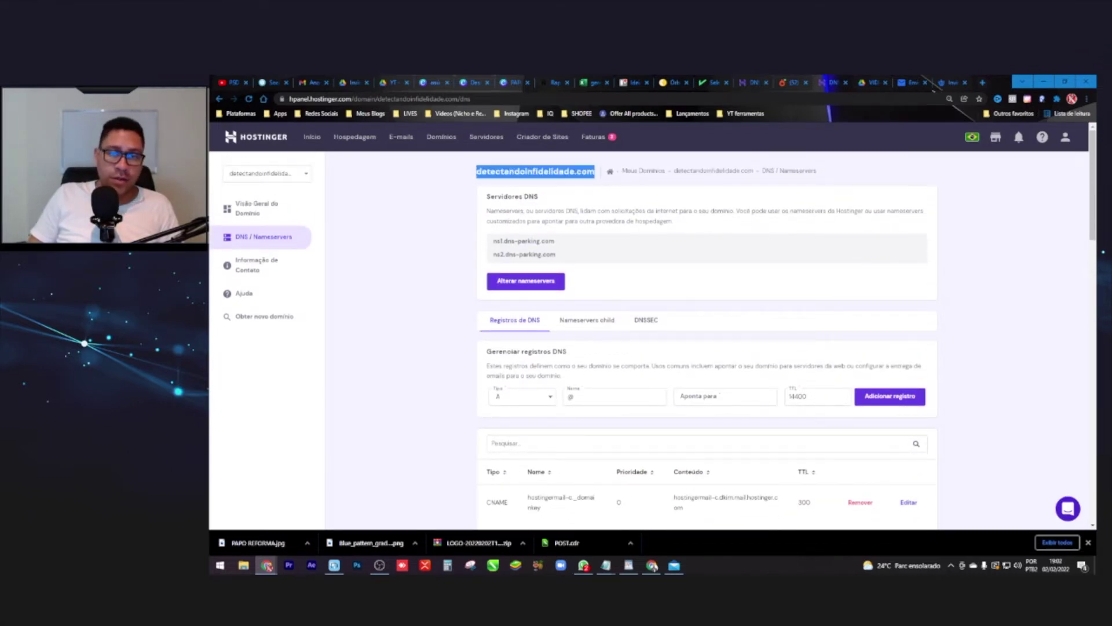
click(476, 171)
drag(575, 172, 476, 171)
key(ctrl+c)
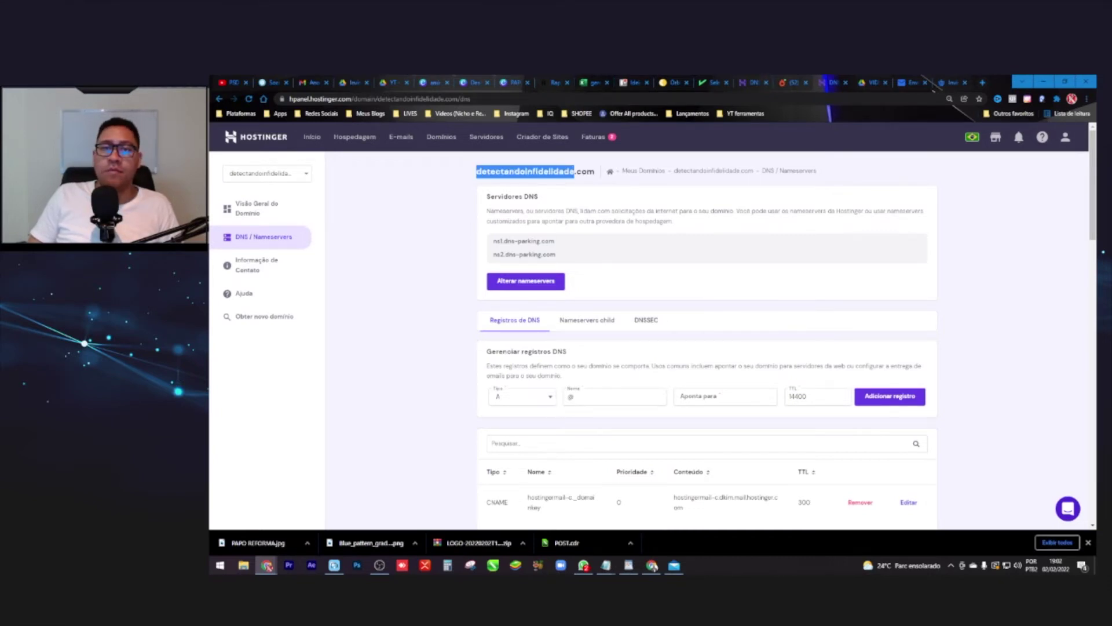
Step: Change the CNAME in the Eduzz pixel form to pixel.detectandoinfidelidade.com using the copied domain name
click(673, 82)
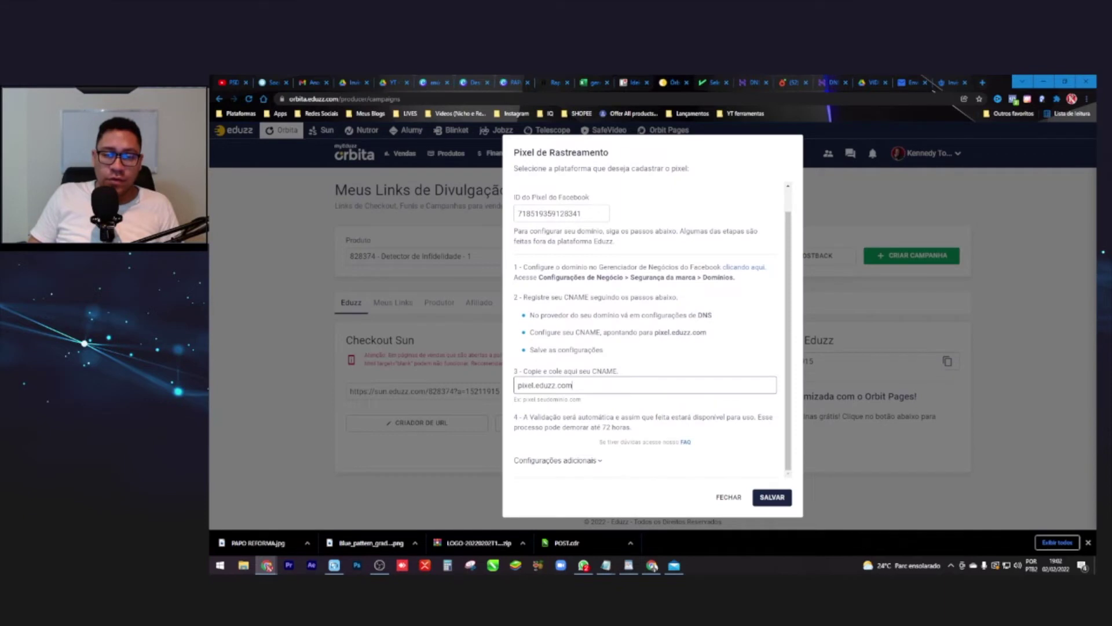
key(BackSpace)
key(BackSpace)
key(BackSpace)
key(BackSpace)
key(BackSpace)
key(ctrl+v)
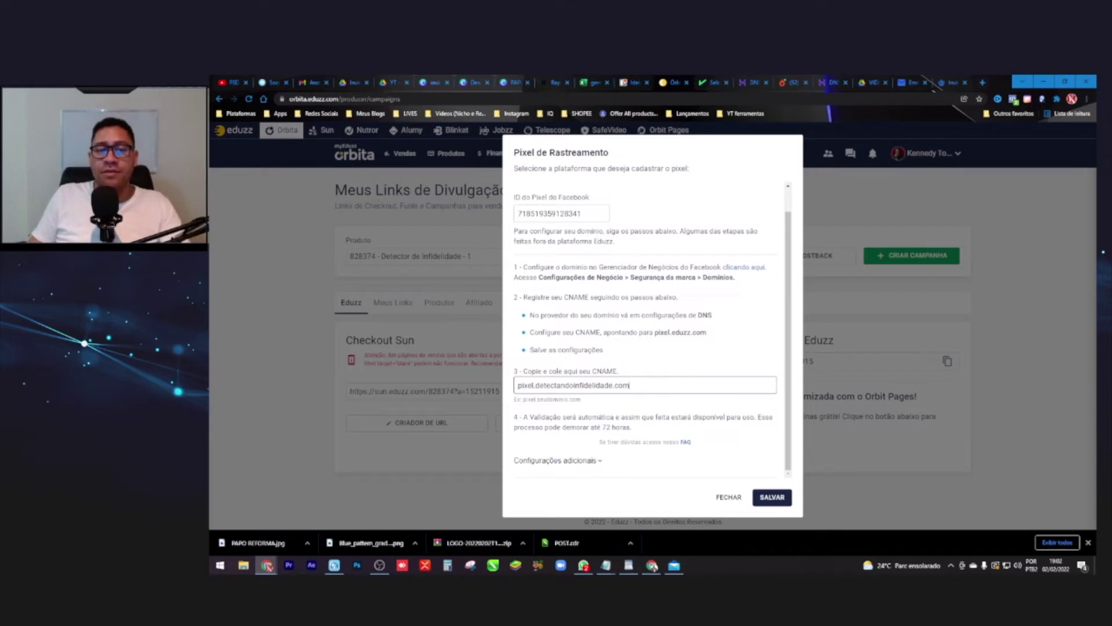
Step: Copy pixel.eduzz.com from the Eduzz form's instructions and choose CNAME as the type of a new DNS record in Hostinger
key(alt+Tab)
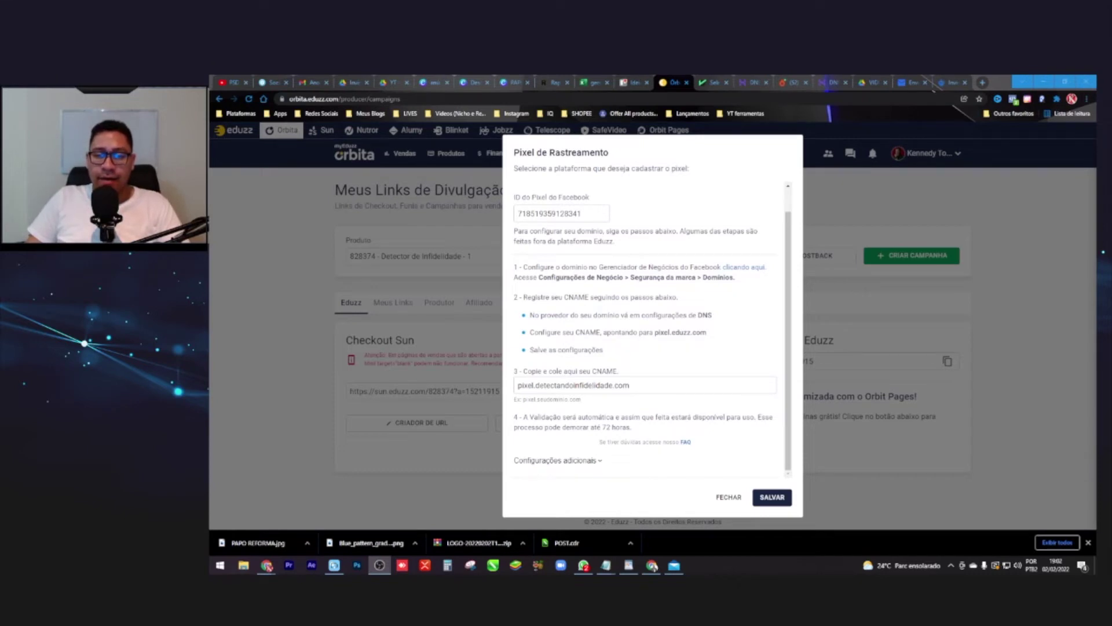
drag(706, 332, 655, 332)
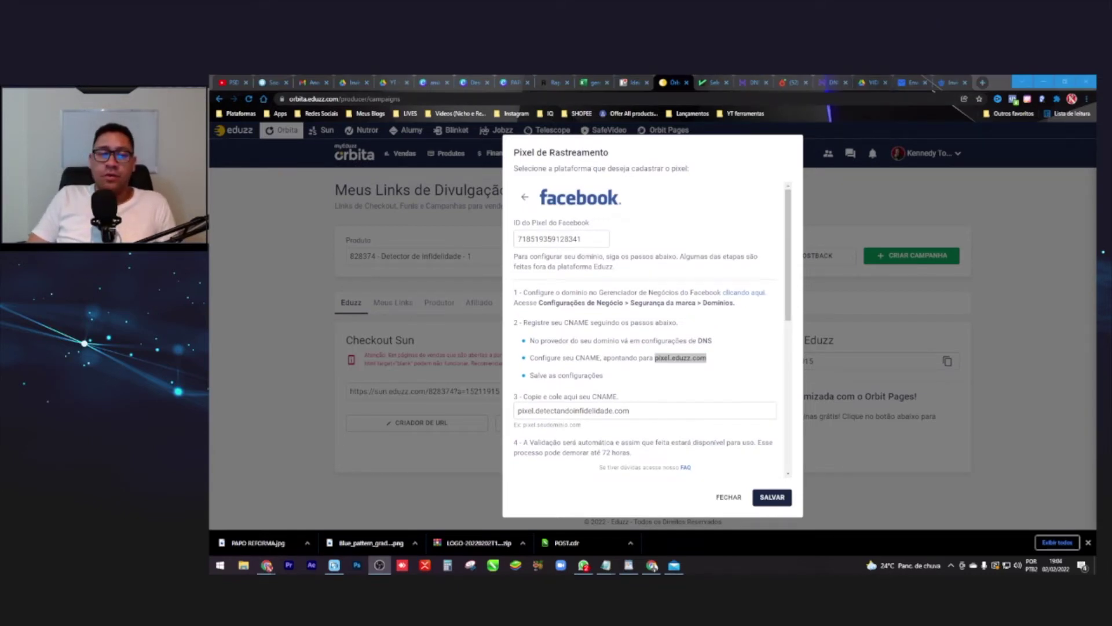
click(832, 82)
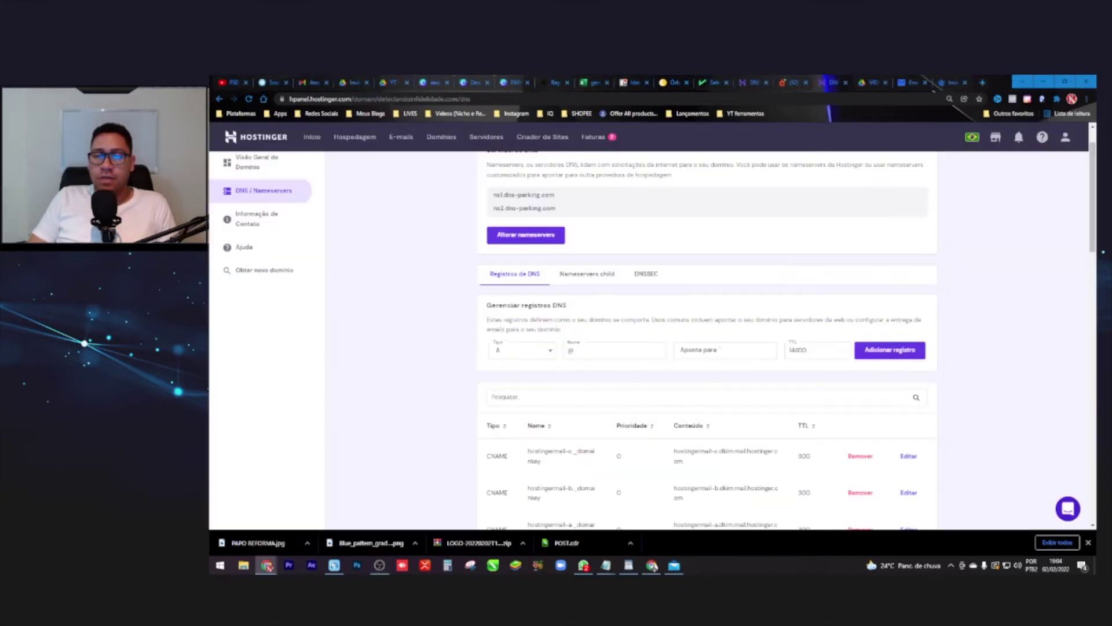
click(521, 349)
scroll(521, 370, down, 1)
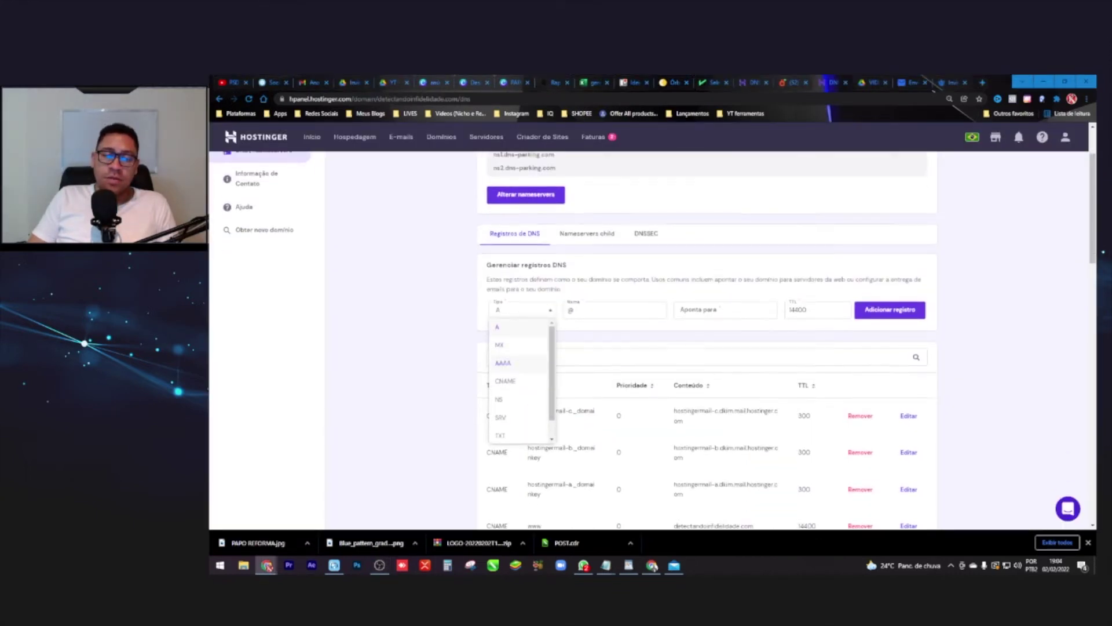
click(505, 375)
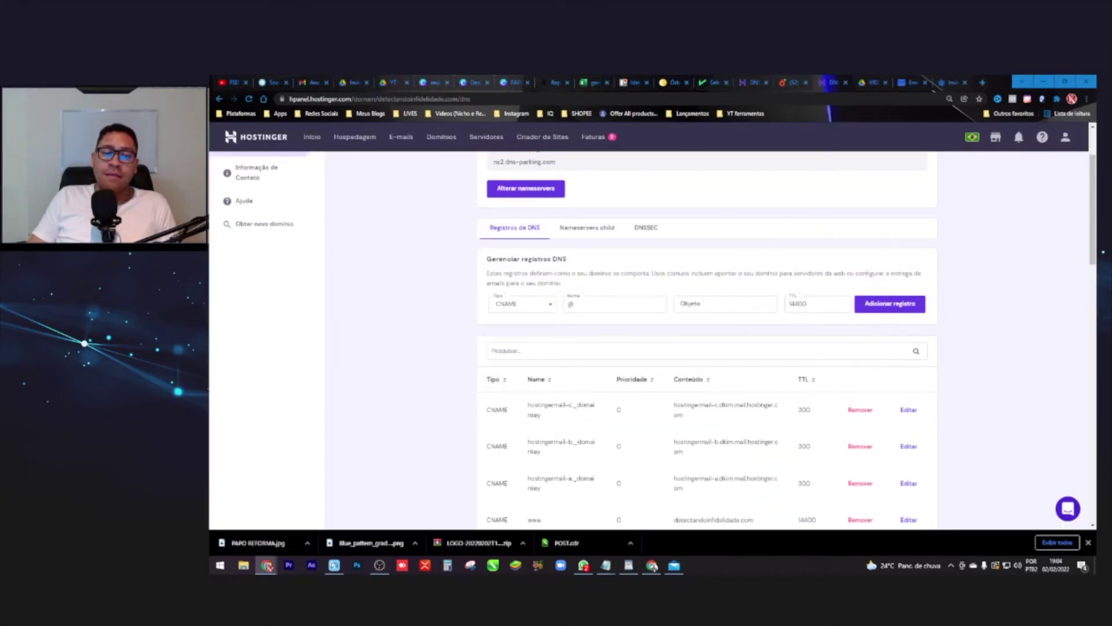
scroll(706, 347, up, 2)
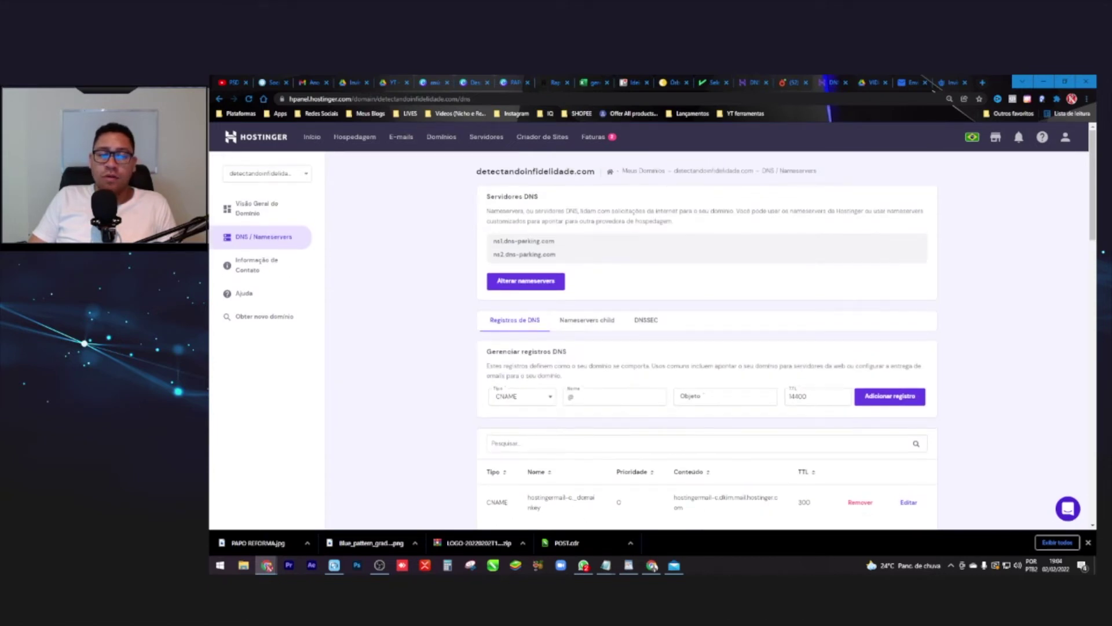
Step: Name the new CNAME record pixel, point it to pixel.eduzz.com and add it to the domain's DNS records
double_click(572, 397)
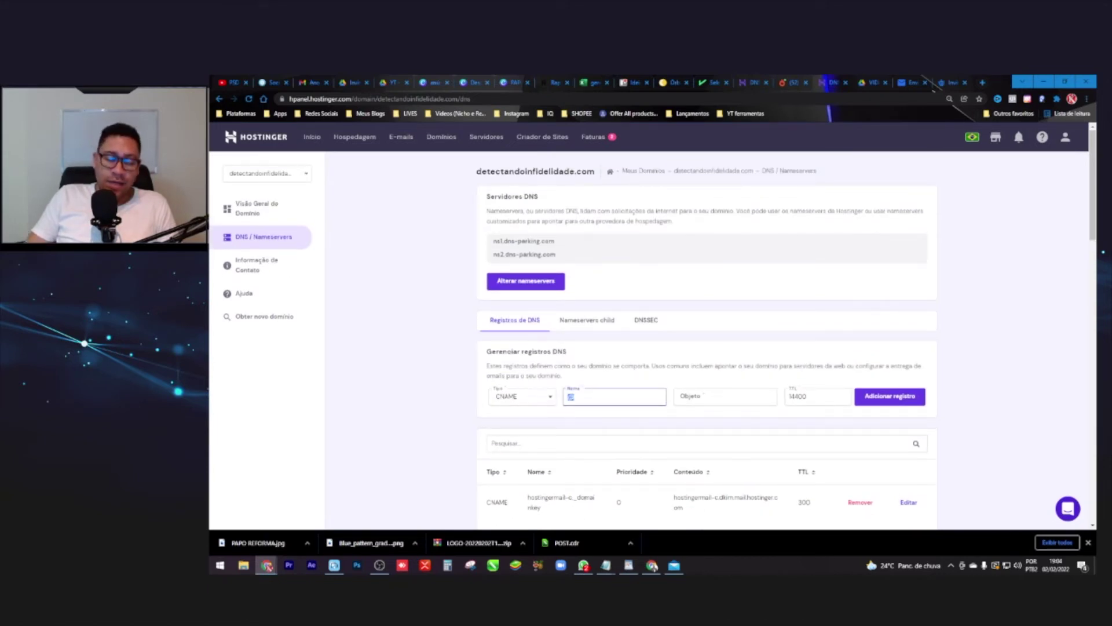
key(BackSpace)
key(BackSpace)
key(BackSpace)
key(BackSpace)
key(BackSpace)
text(ixel)
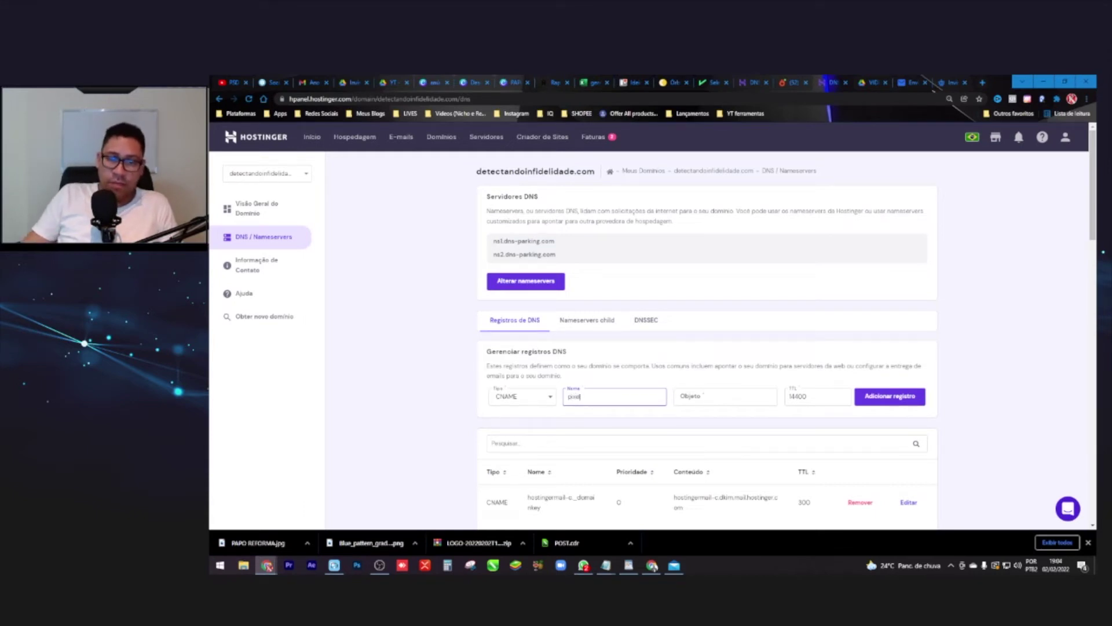
key(Tab)
text(pixel.eduzz.com)
drag(722, 396, 678, 396)
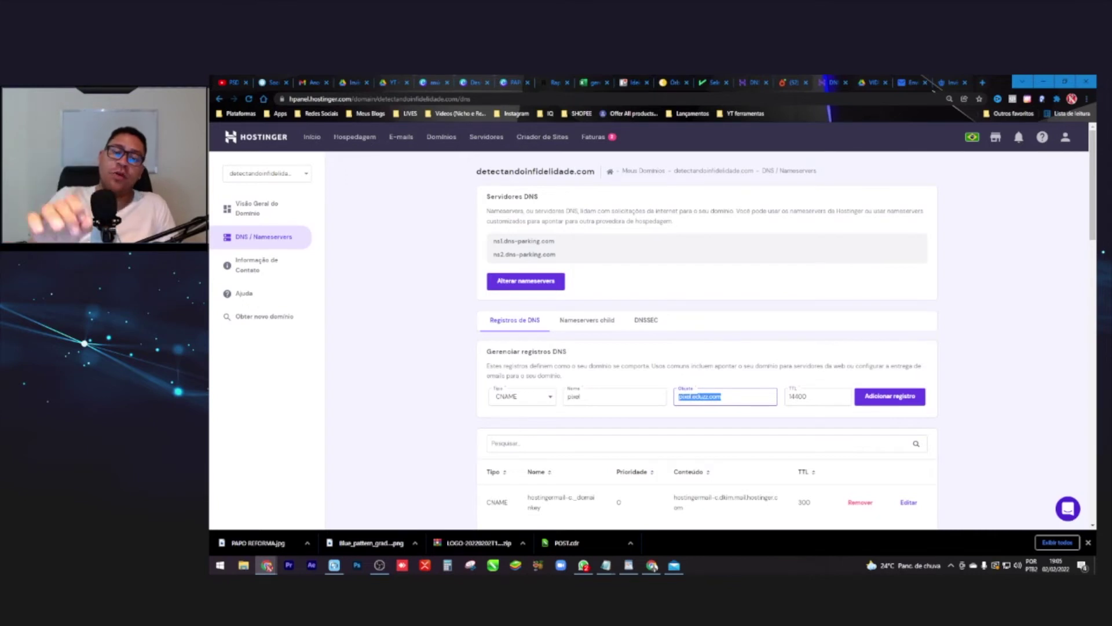
scroll(653, 330, down, 1)
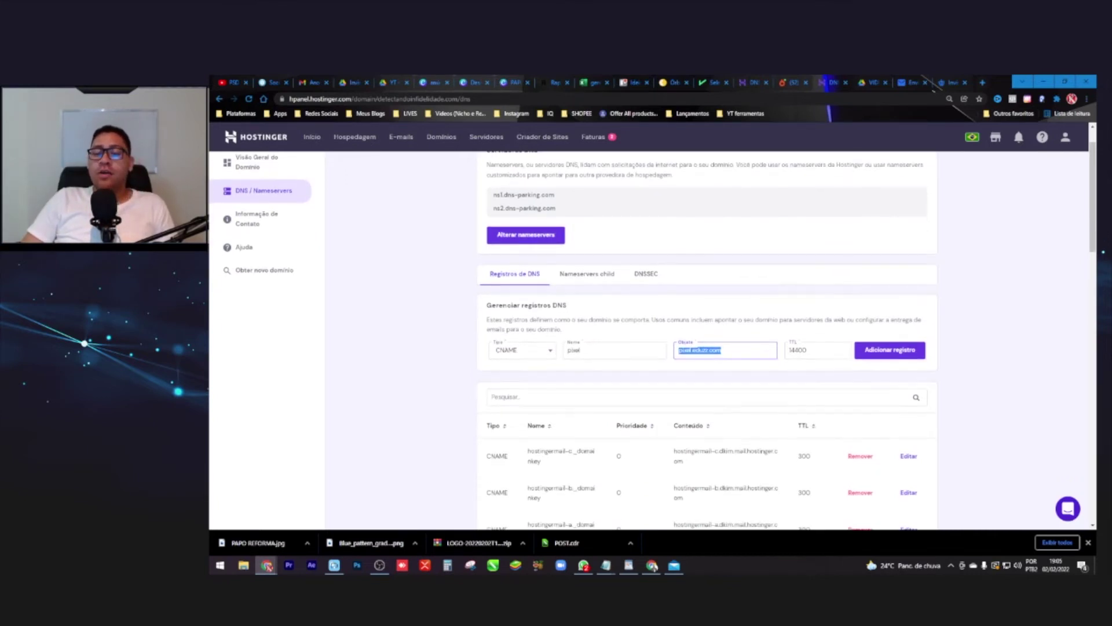
key(Return)
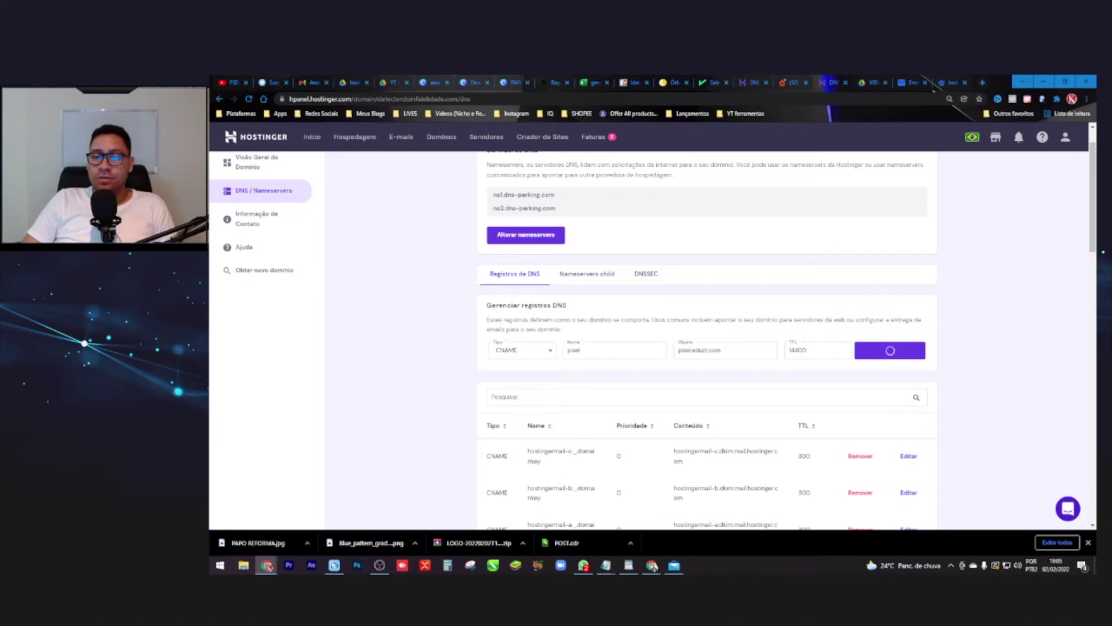
Step: Check the DNS records list for the newly added pixel CNAME record pointing to pixel.eduzz.com
drag(841, 164, 902, 172)
scroll(902, 172, down, 1)
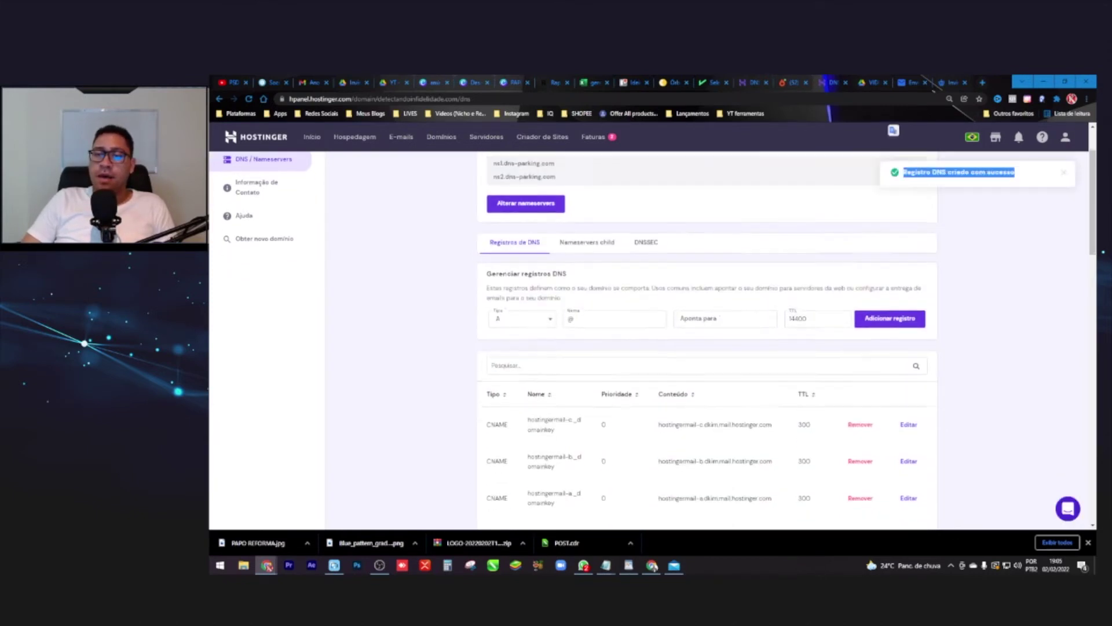
scroll(707, 342, down, 10)
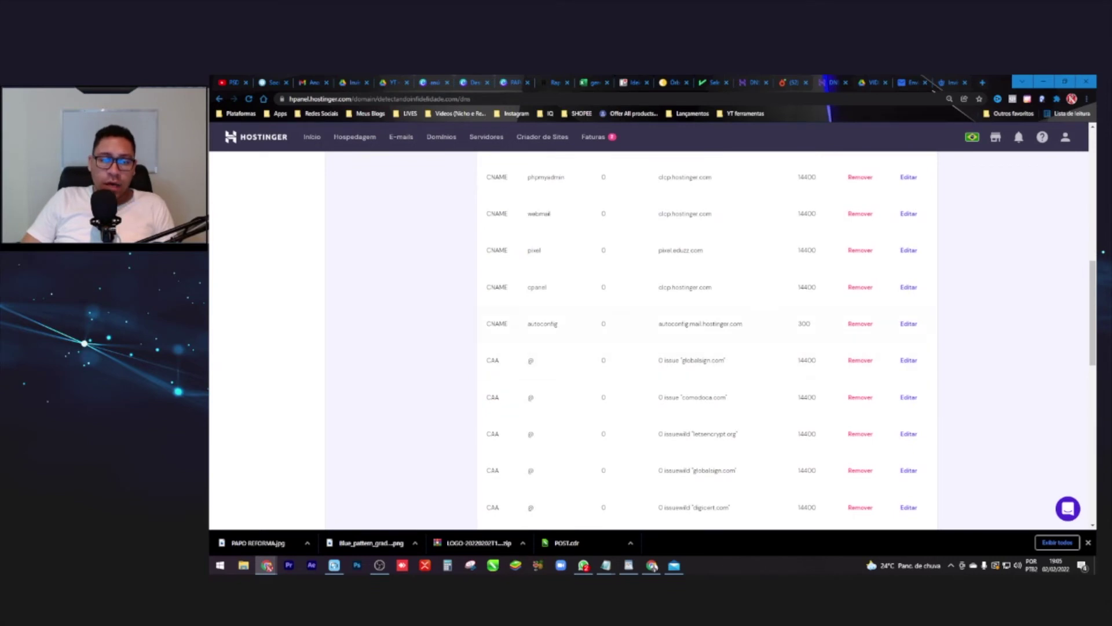
drag(705, 250, 485, 250)
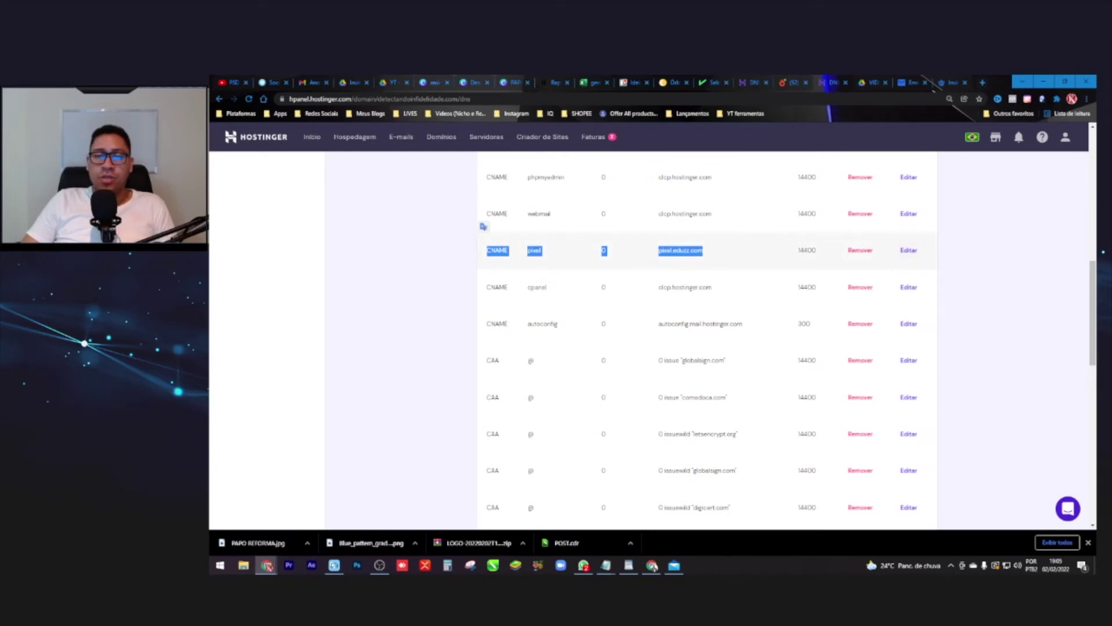
click(823, 296)
Step: Return to the Eduzz pixel form and review the CNAME field and the additional settings for pages, campaigns and purchase value
scroll(822, 289, up, 1)
scroll(753, 290, up, 2)
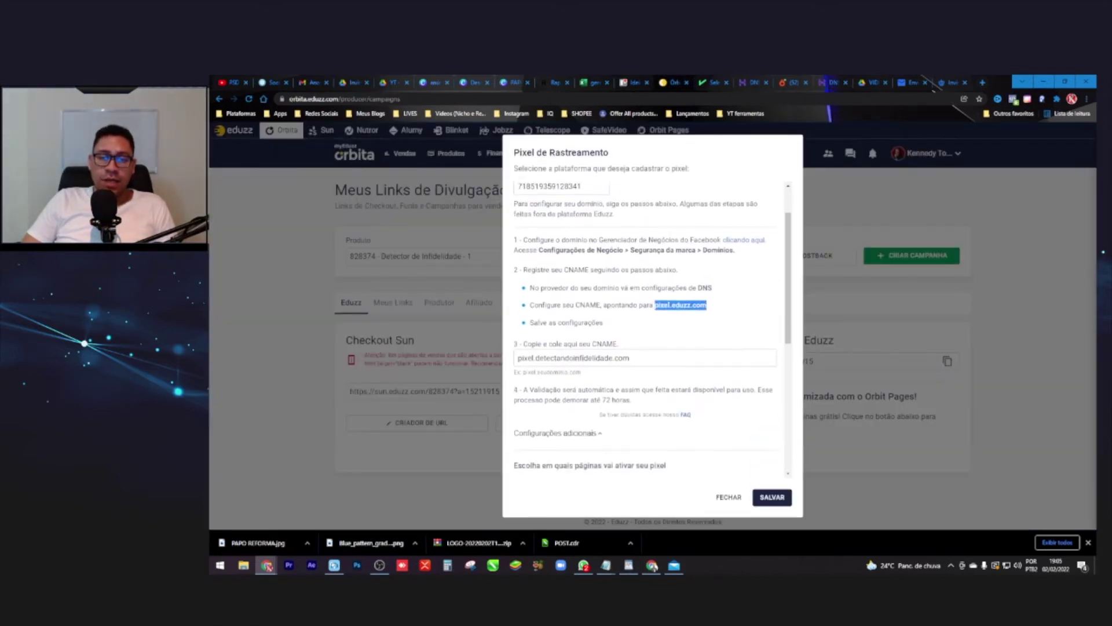
scroll(652, 326, down, 2)
click(629, 318)
key(ctrl+a)
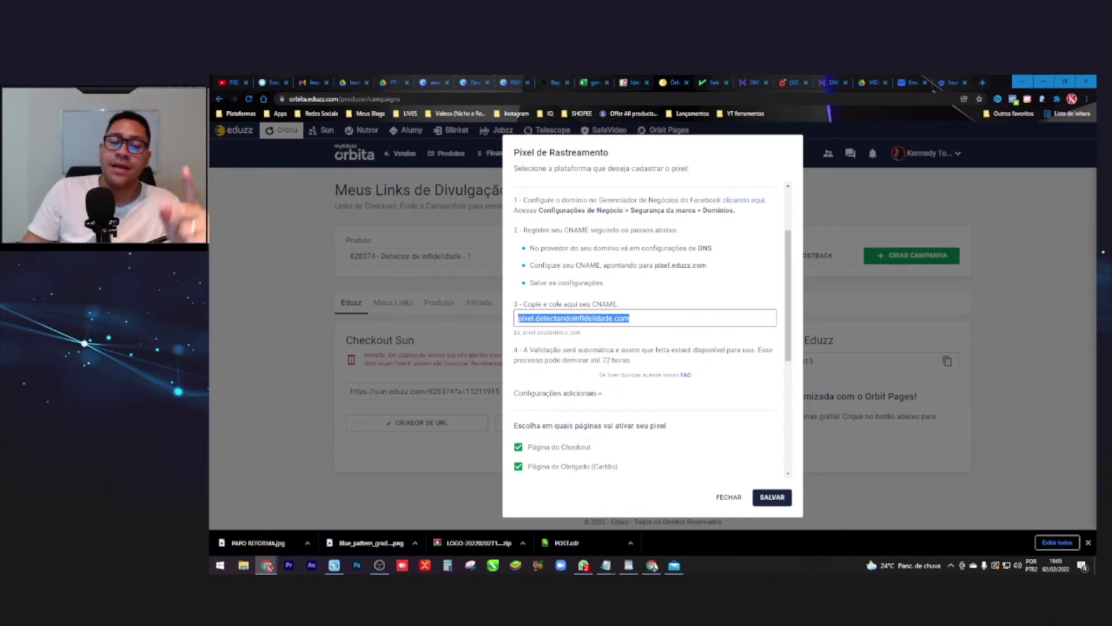
drag(640, 318, 515, 318)
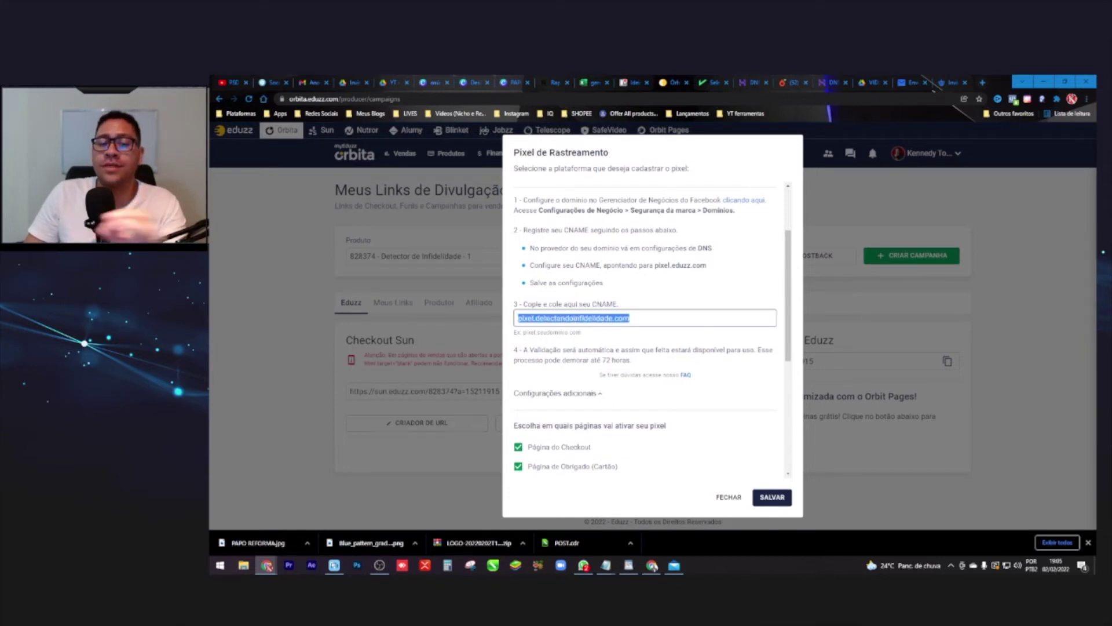
scroll(645, 331, down, 3)
scroll(645, 330, down, 2)
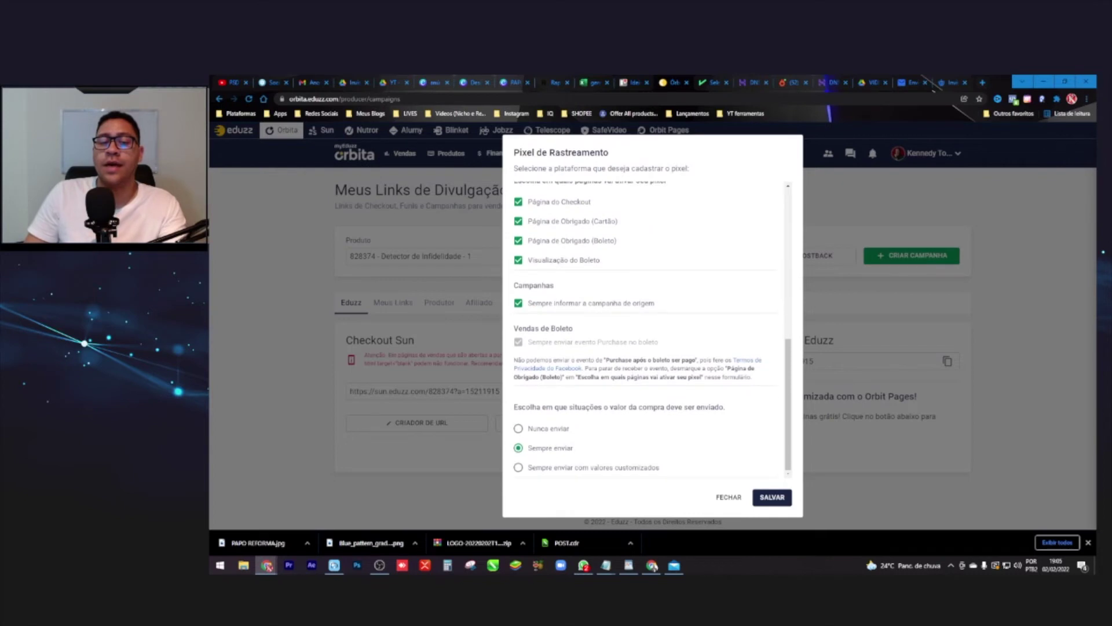
scroll(644, 330, up, 2)
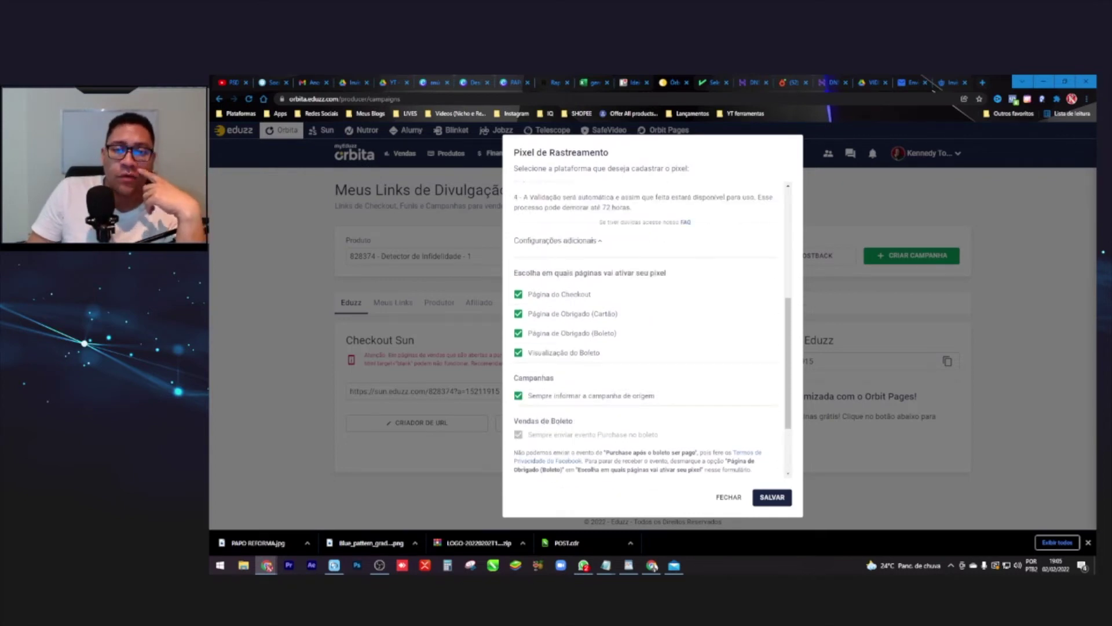
click(558, 241)
click(557, 459)
scroll(645, 330, down, 5)
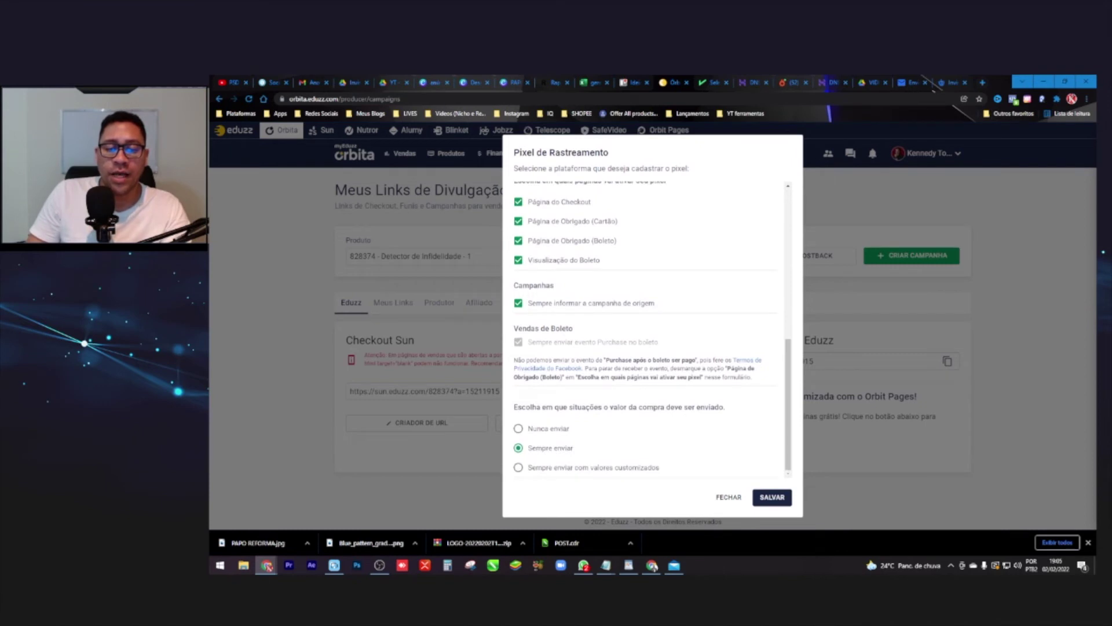
Step: Set the purchase value to always be sent with custom values and enable credit card, boleto and PayPal
click(519, 467)
scroll(644, 330, down, 3)
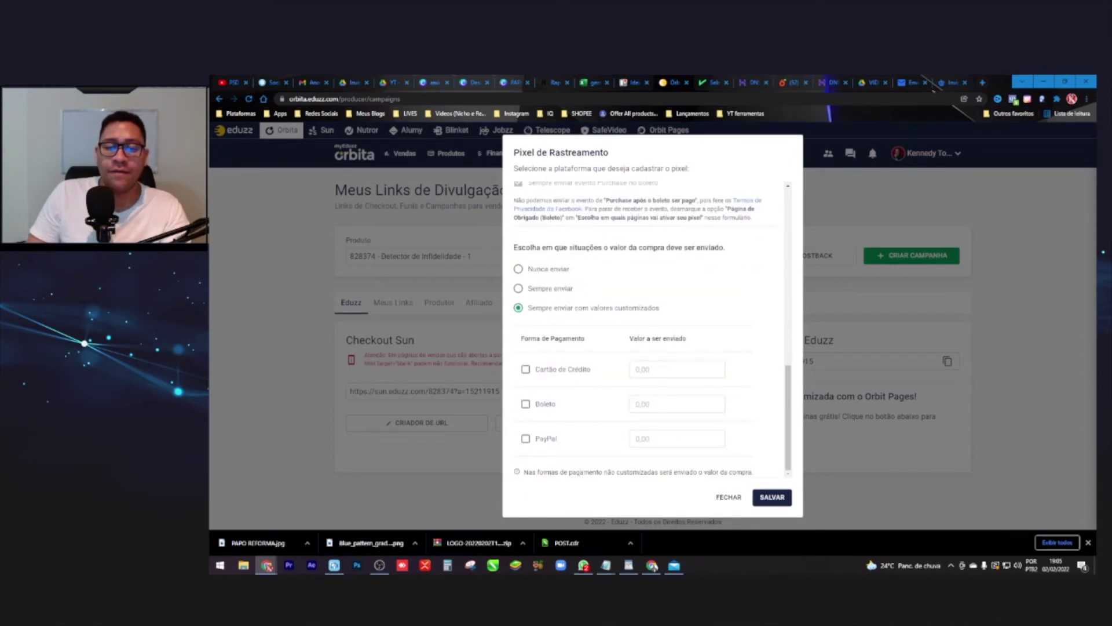
click(525, 369)
click(526, 404)
click(525, 439)
Step: Set the values sent to 60,00 for credit card, 61,00 for boleto and 591,00 for PayPal, and save the pixel
click(649, 369)
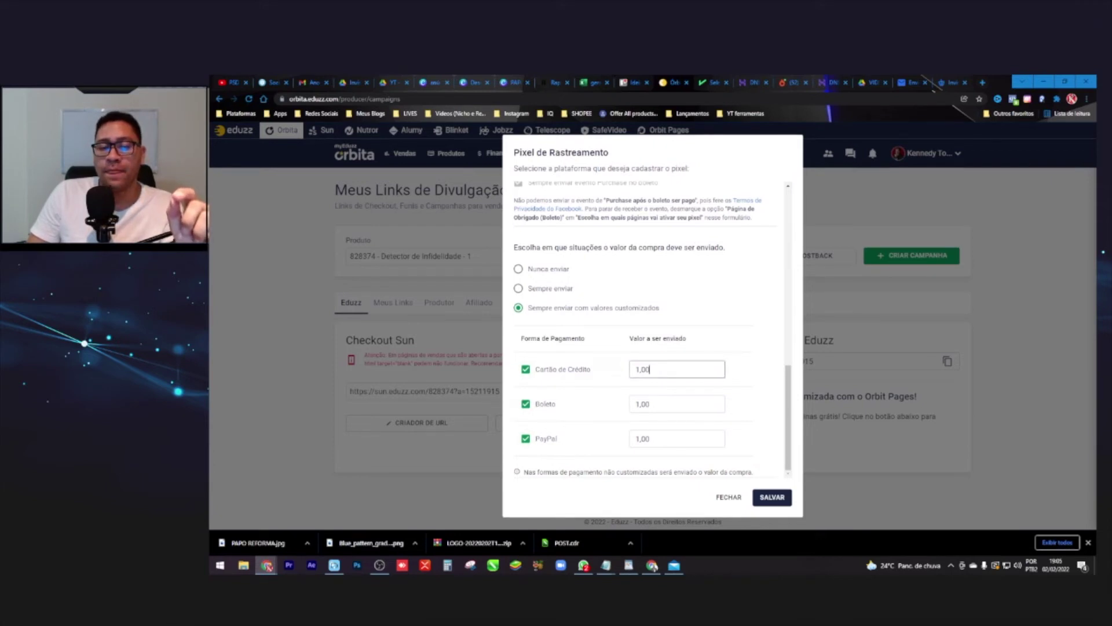
click(649, 404)
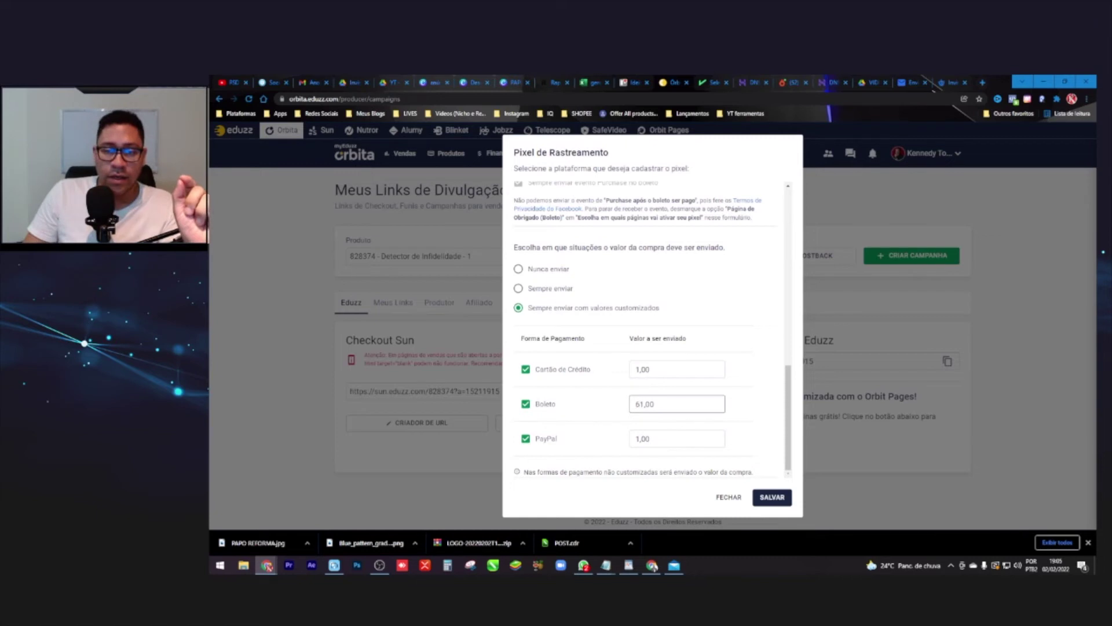
click(635, 369)
text(60)
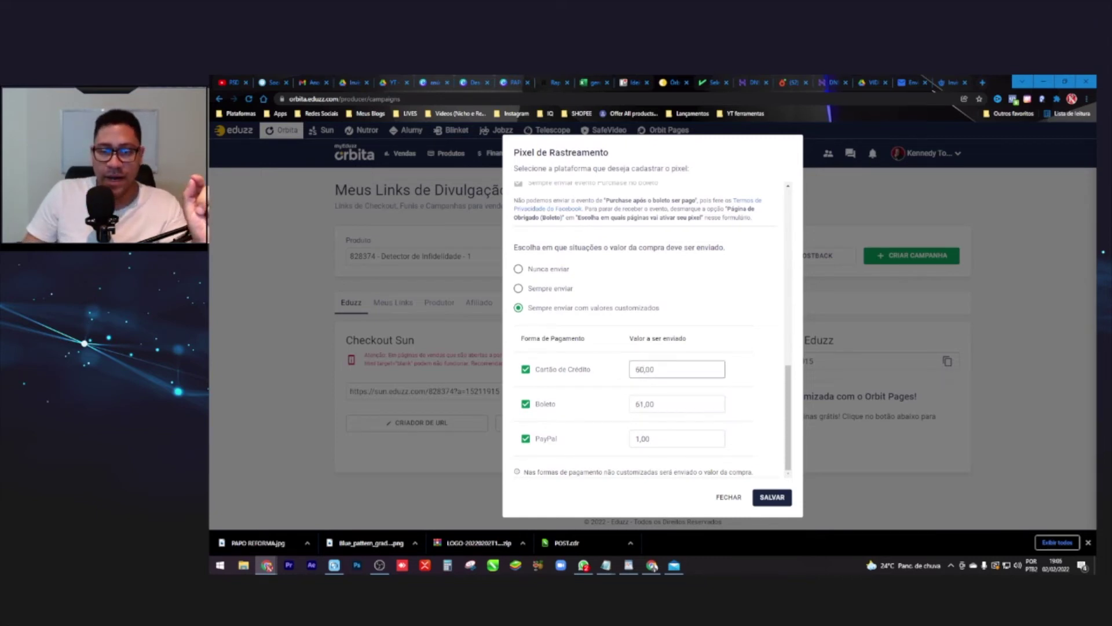
click(641, 439)
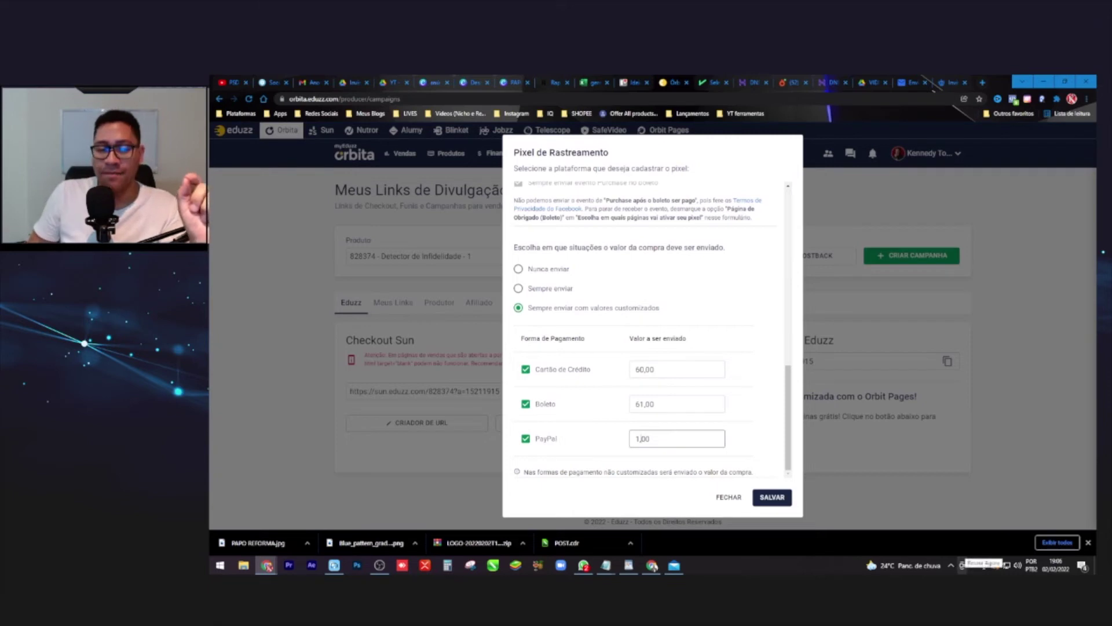
text(59)
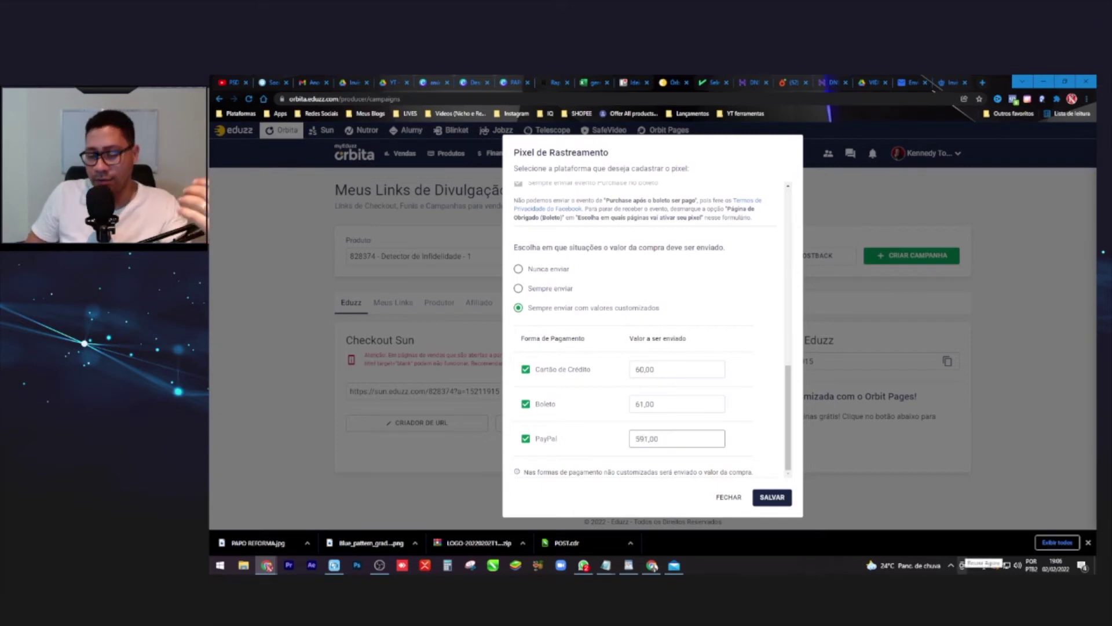
click(770, 496)
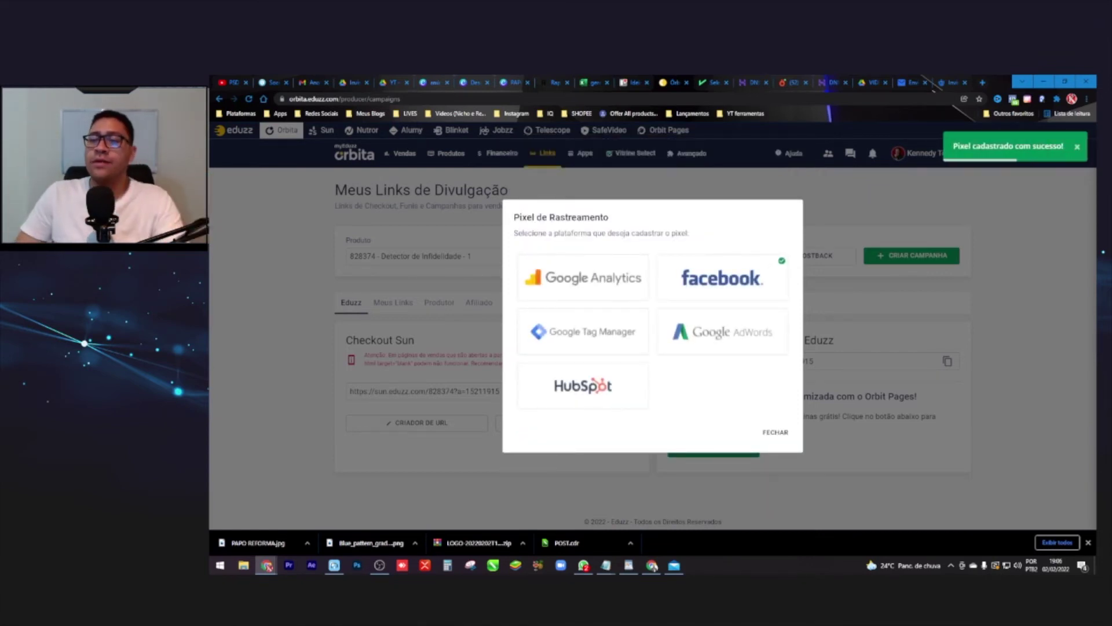
Step: Reopen the saved Facebook pixel to check its CNAME validation status, save it again and close the tracking pixel dialog
click(722, 278)
scroll(645, 329, down, 2)
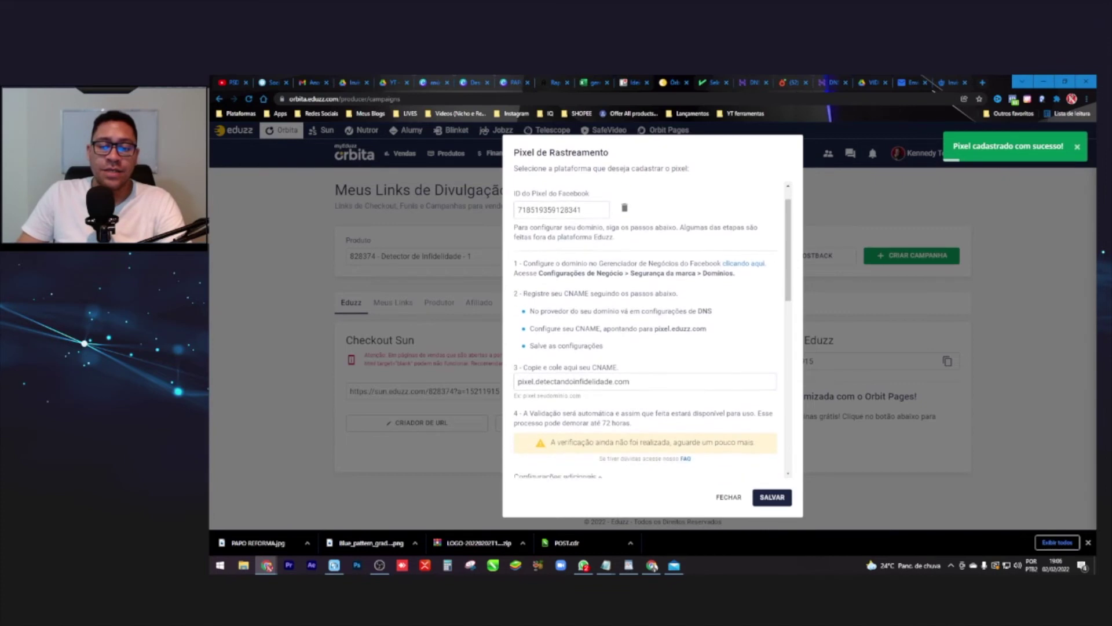
scroll(645, 330, up, 1)
scroll(646, 330, down, 2)
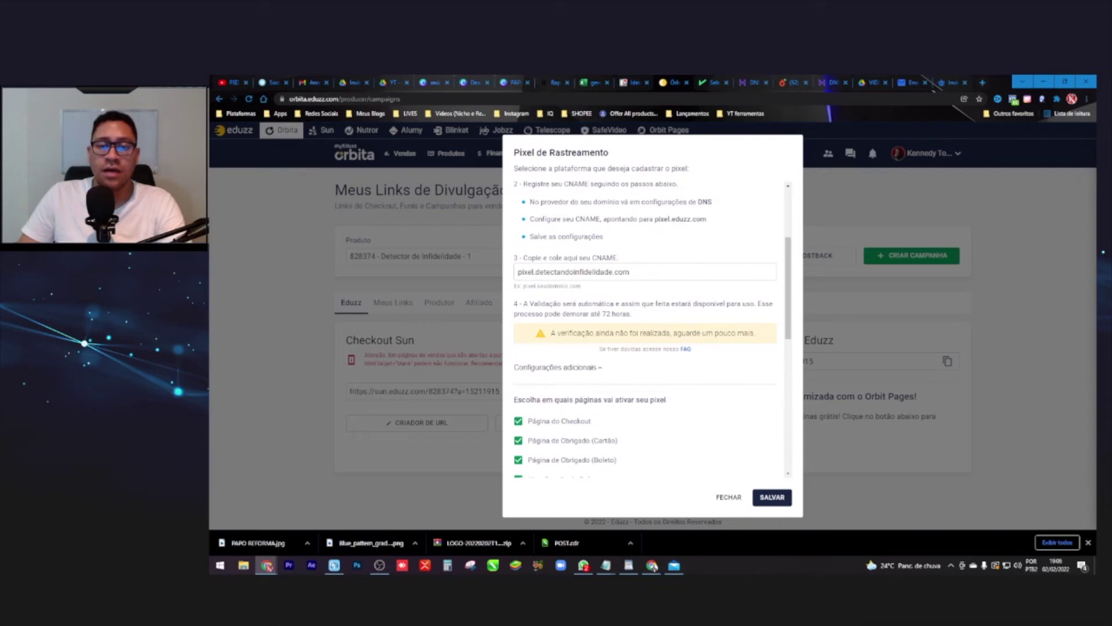
click(772, 497)
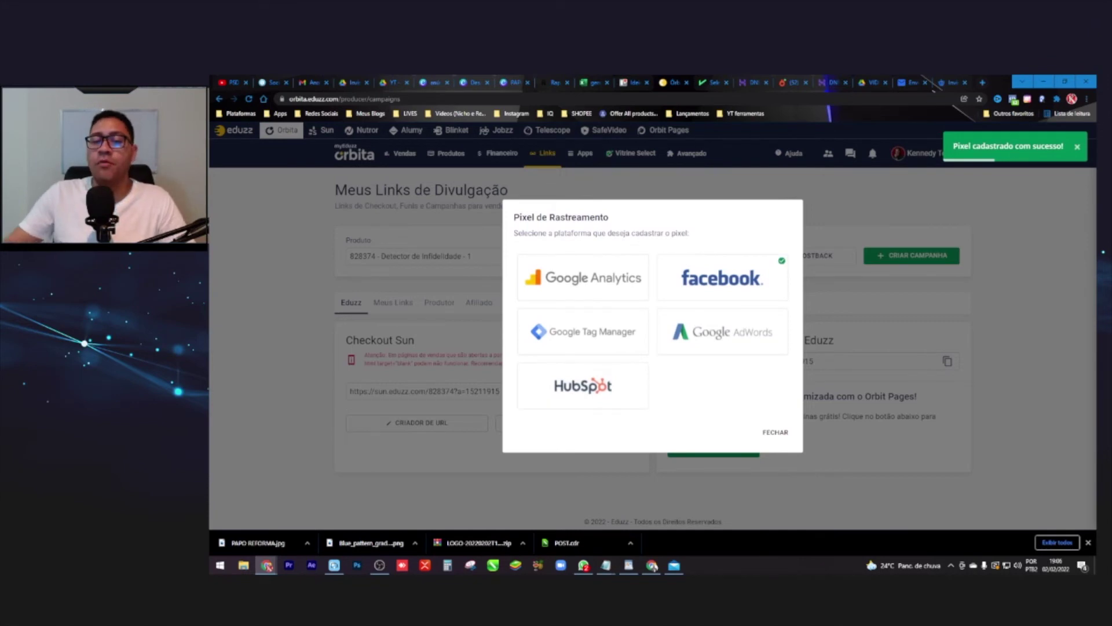
click(775, 432)
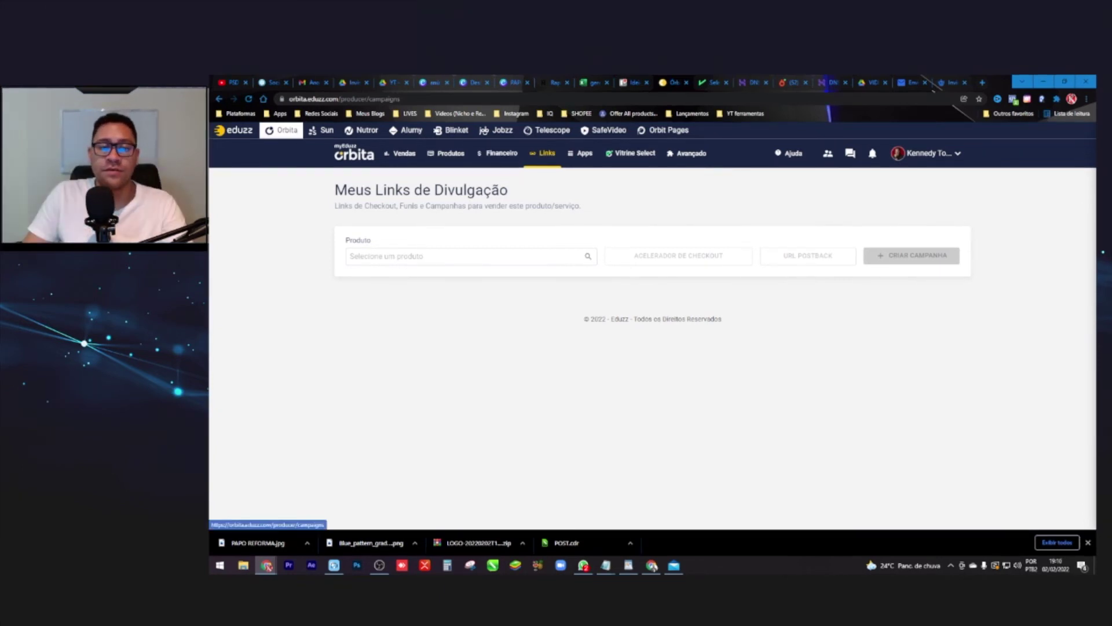
Step: Open the promotion links page from the Orbita dashboard and select the product 828374 - Detector de Infidelidade - 1
click(354, 152)
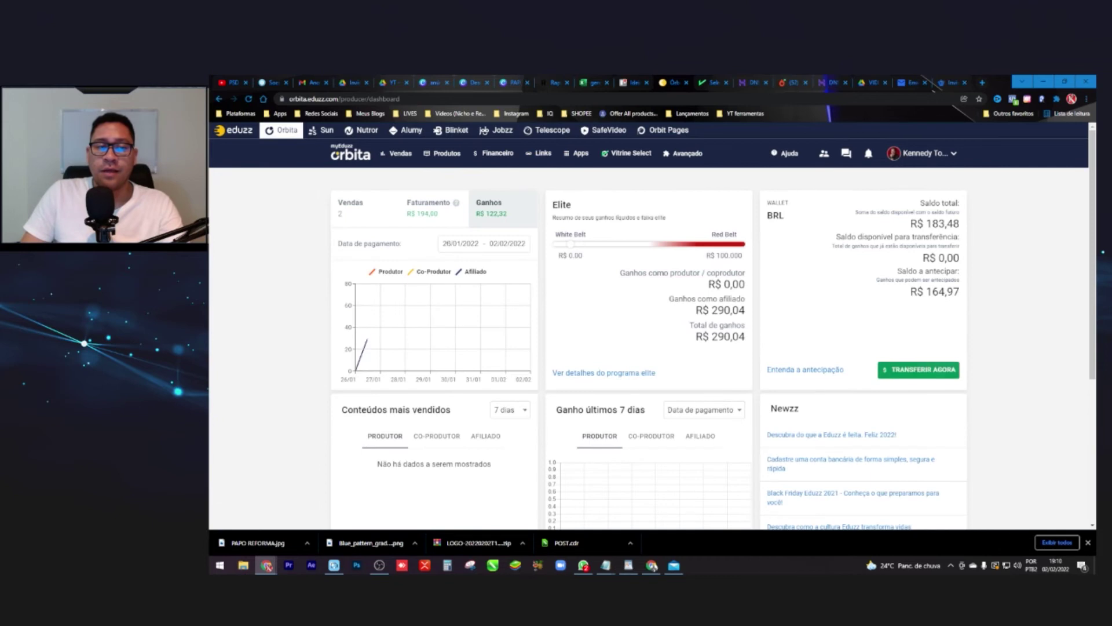
click(543, 153)
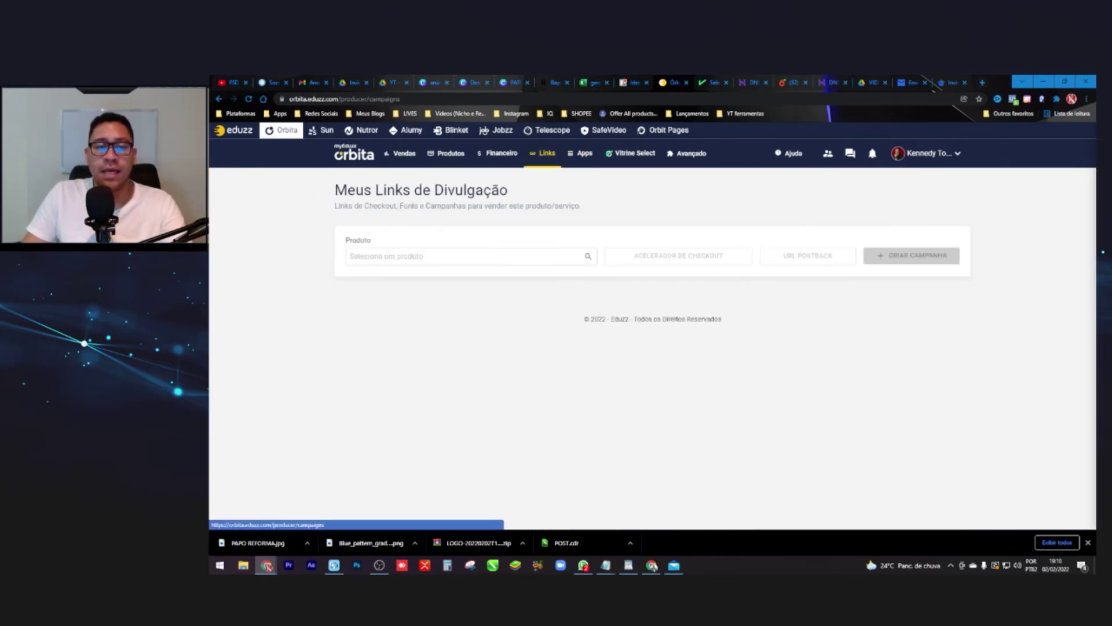
click(465, 256)
click(532, 347)
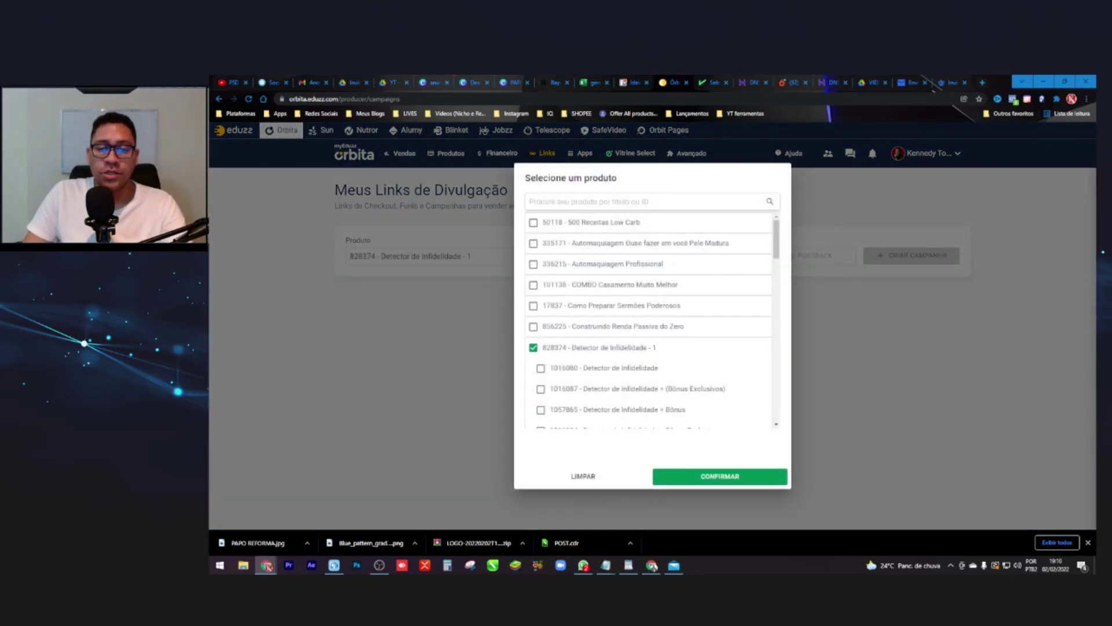
click(719, 476)
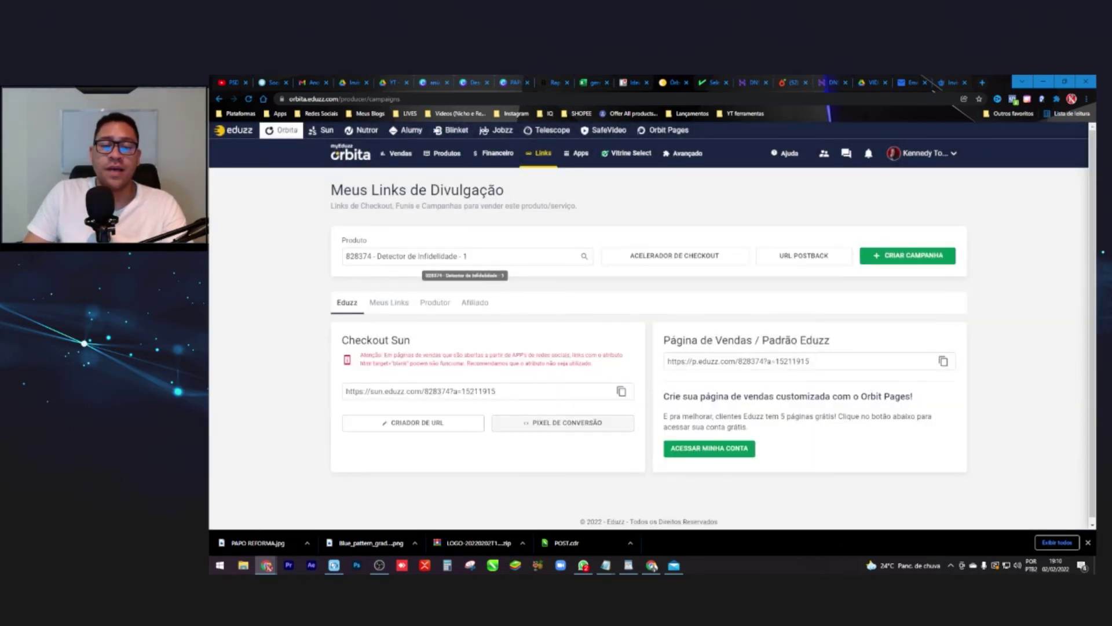
Step: Open the Facebook conversion pixel of the product's Checkout Sun and check the validation status below its CNAME
click(562, 422)
click(777, 262)
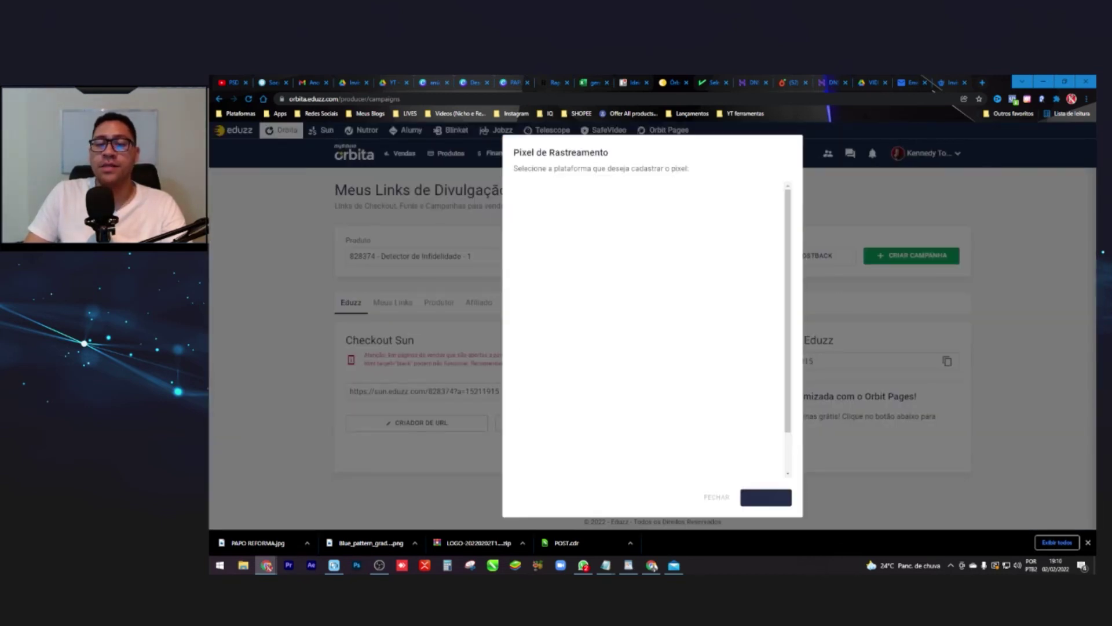
scroll(652, 331, down, 1)
drag(744, 426, 561, 426)
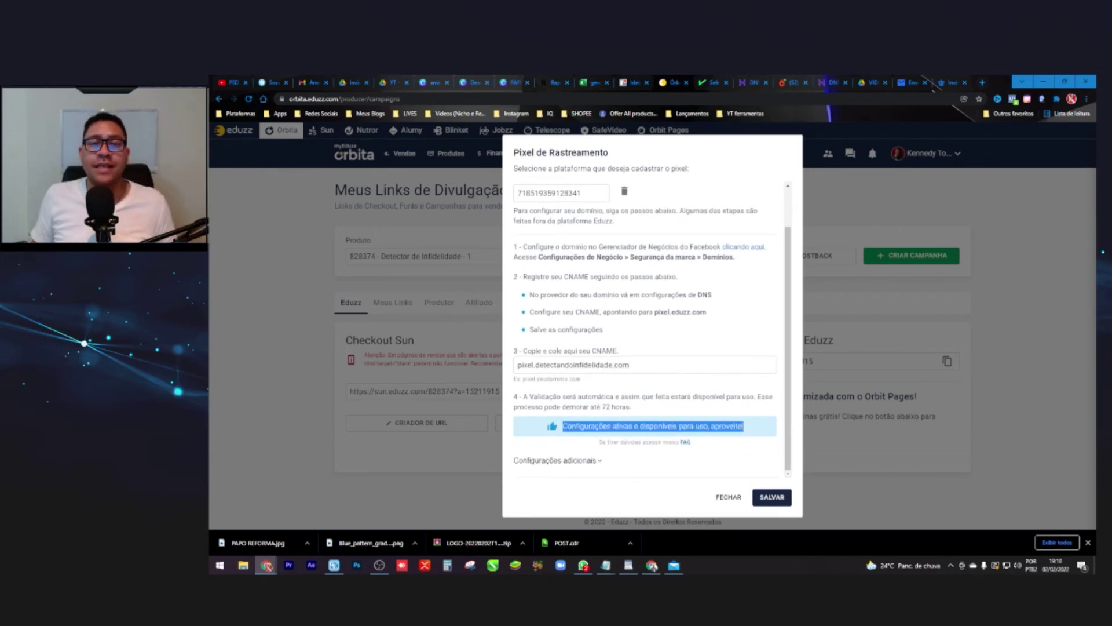